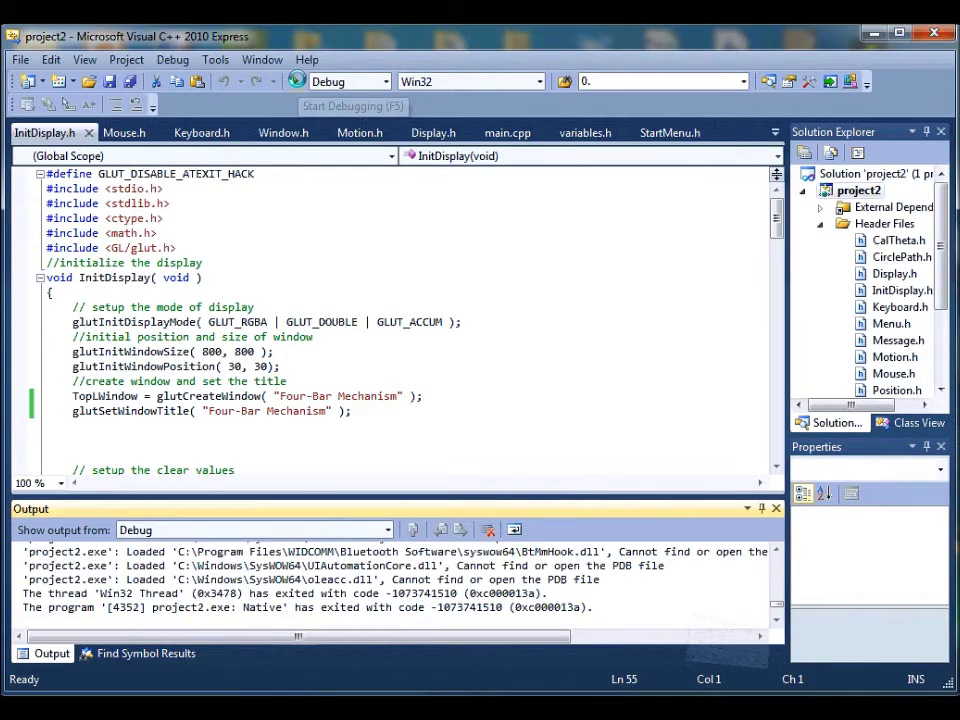
Run the program and choose PART1 from the start menu to show the animated four-bar linkage.
left_click(297, 81)
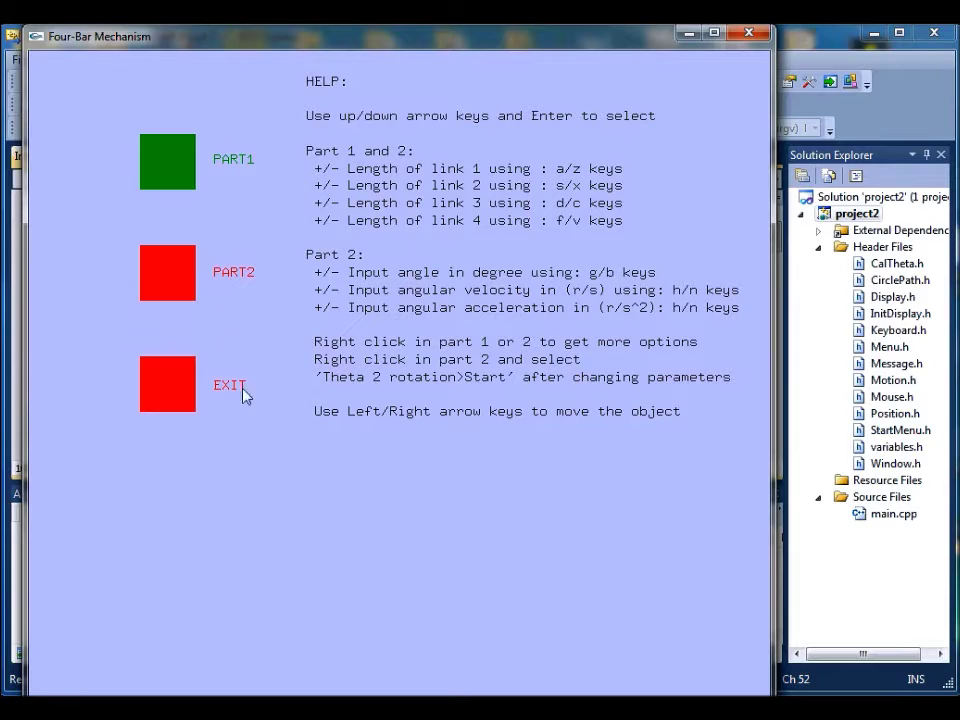
key("Down")
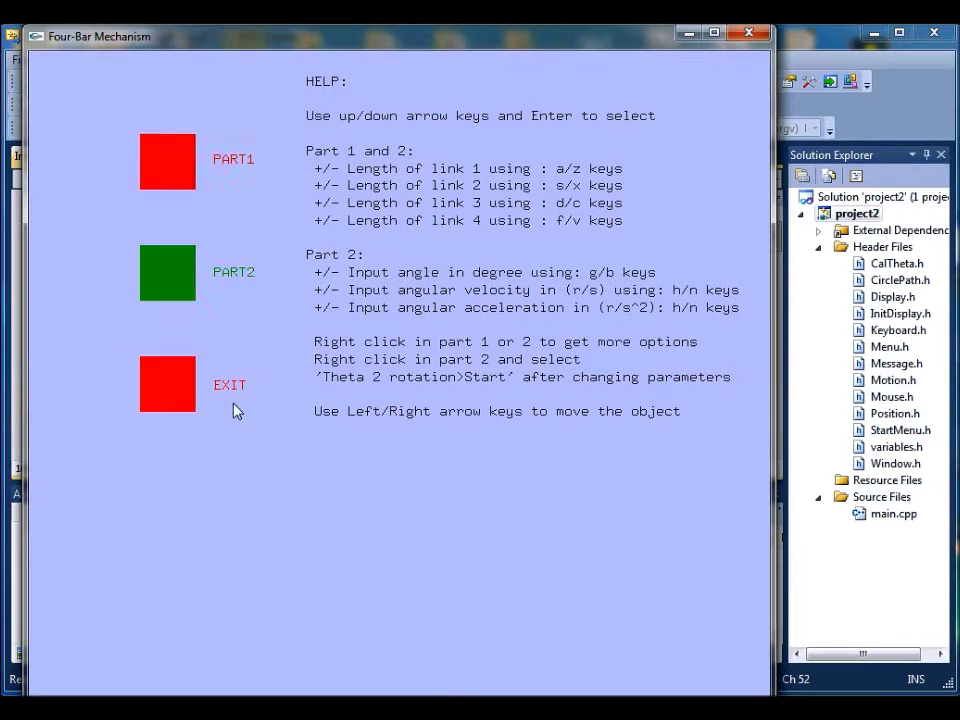
key("Down")
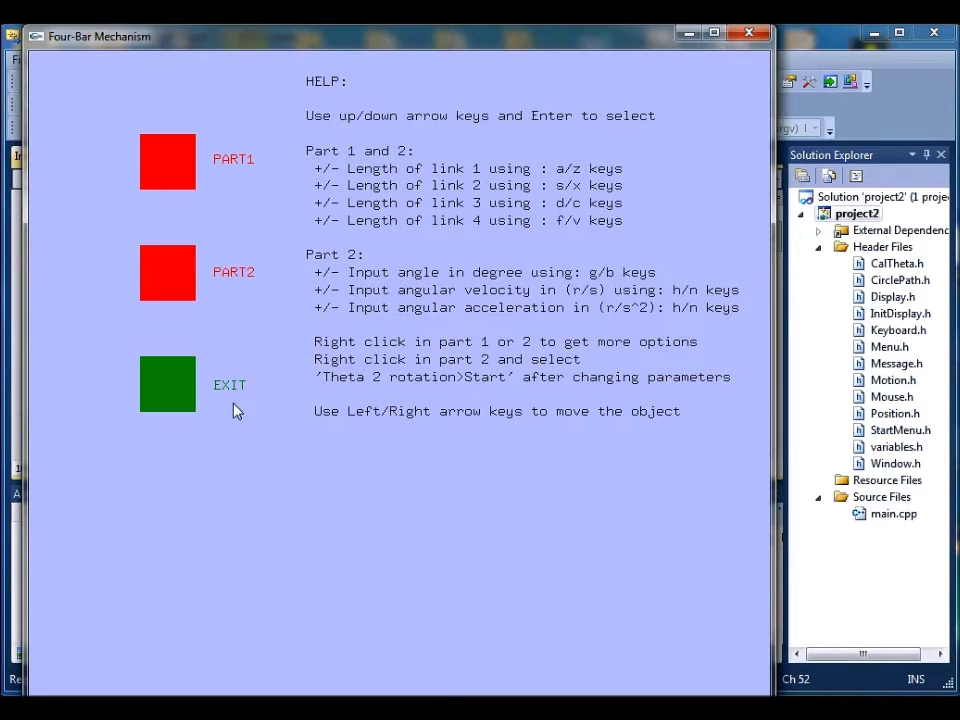
key("Up")
key("Up")
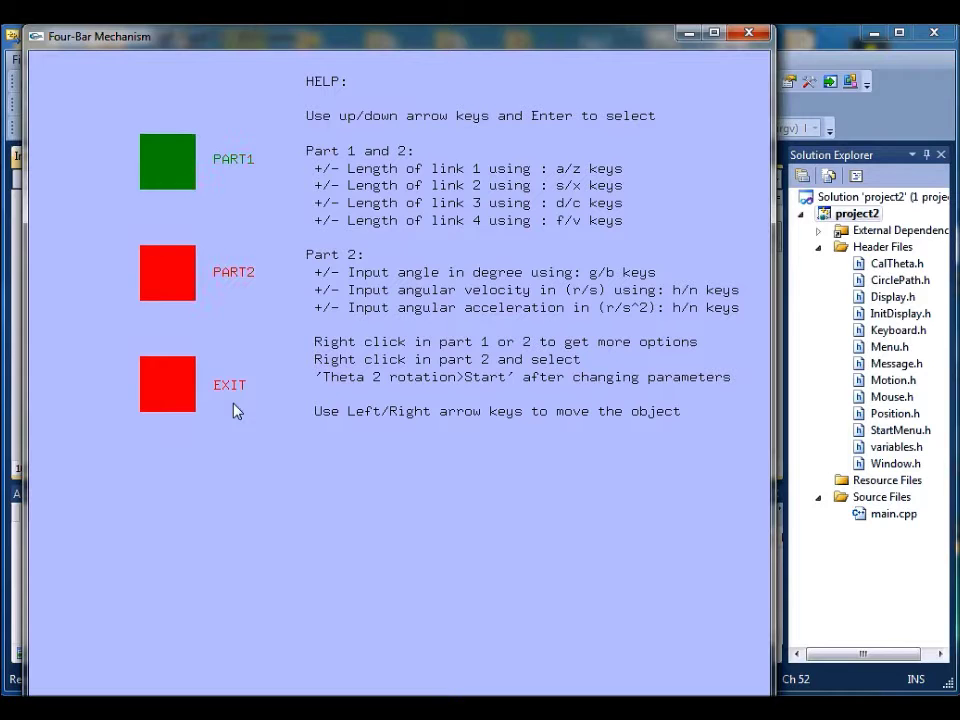
key("Return")
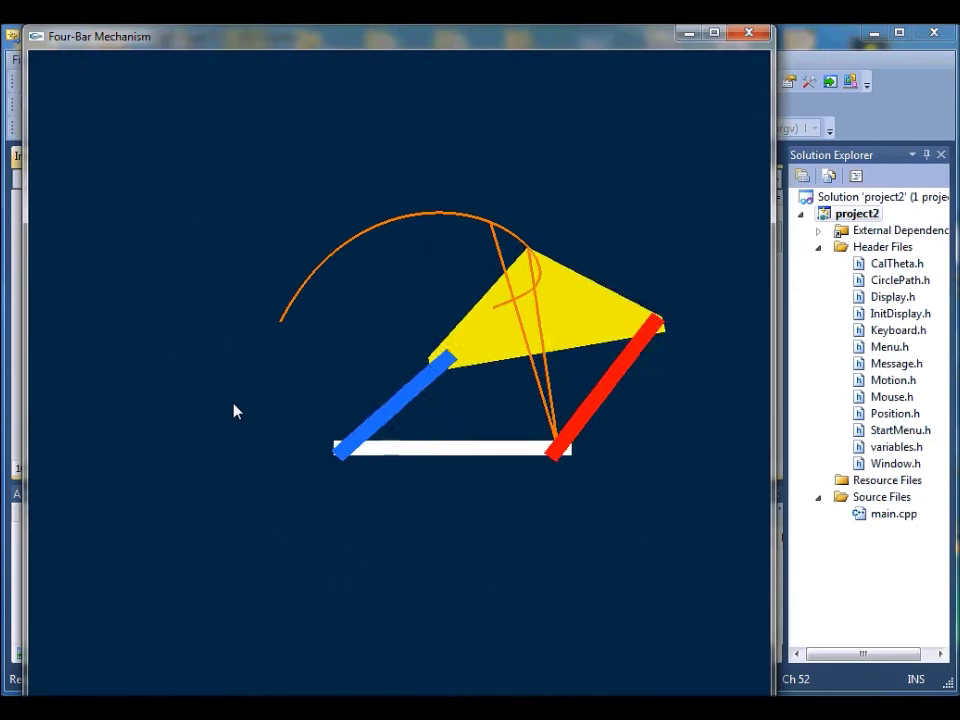
Turn Displacement on and drag the linkage slightly to the left.
right_click(185, 189)
mouse_move(306, 193)
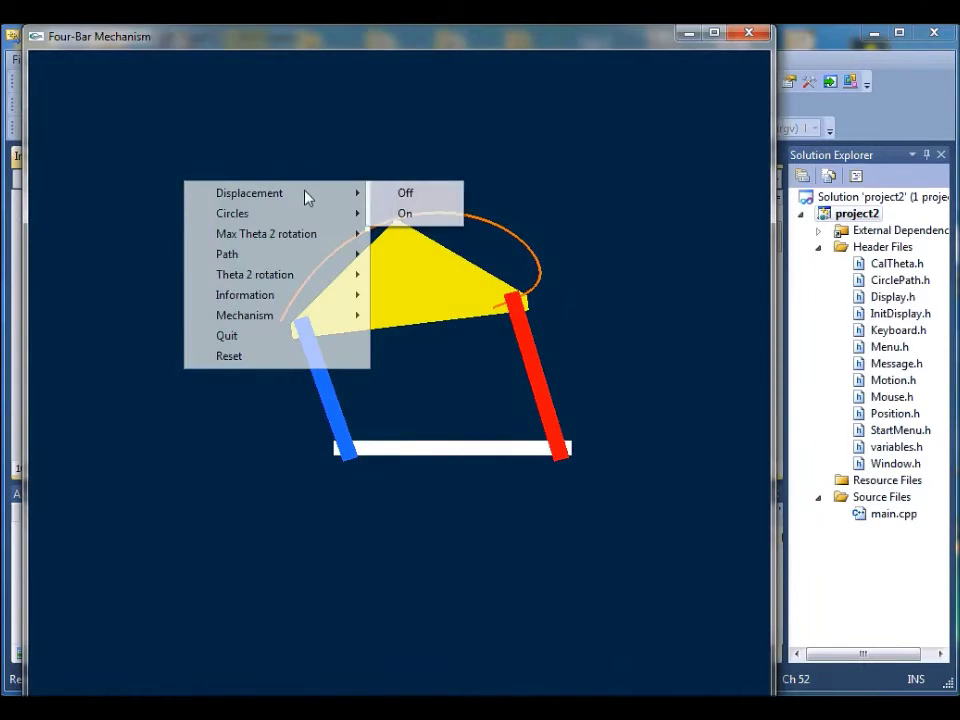
left_click(412, 213)
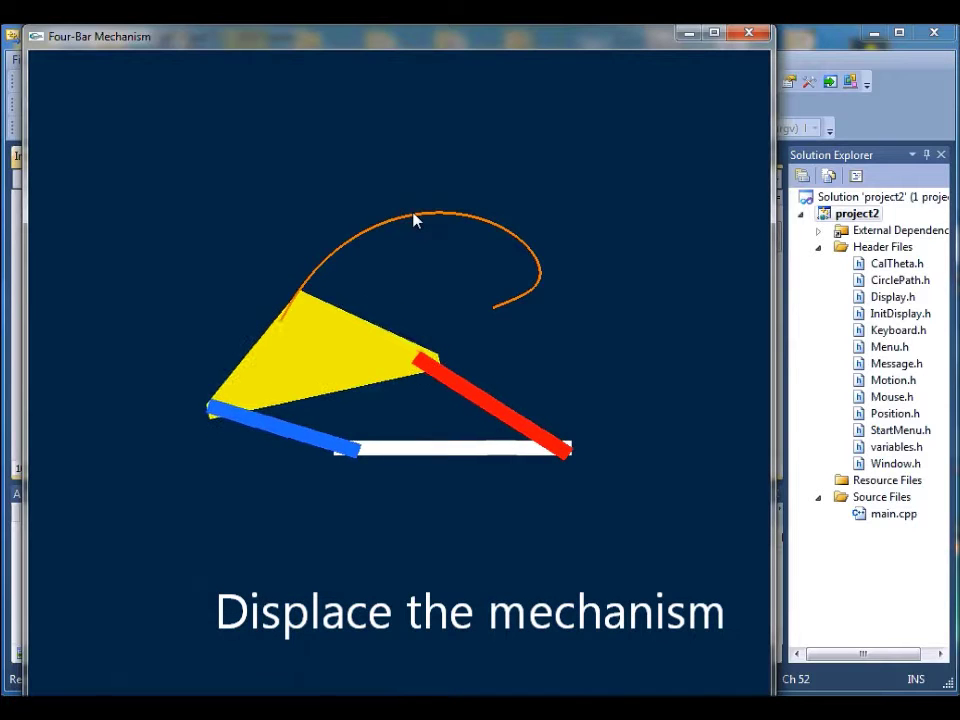
mouse_move(304, 386)
left_mouse_down()
mouse_move(285, 339)
mouse_move(253, 336)
mouse_move(284, 512)
mouse_move(384, 411)
mouse_move(360, 349)
mouse_move(336, 336)
mouse_move(313, 398)
mouse_move(289, 381)
left_mouse_up()
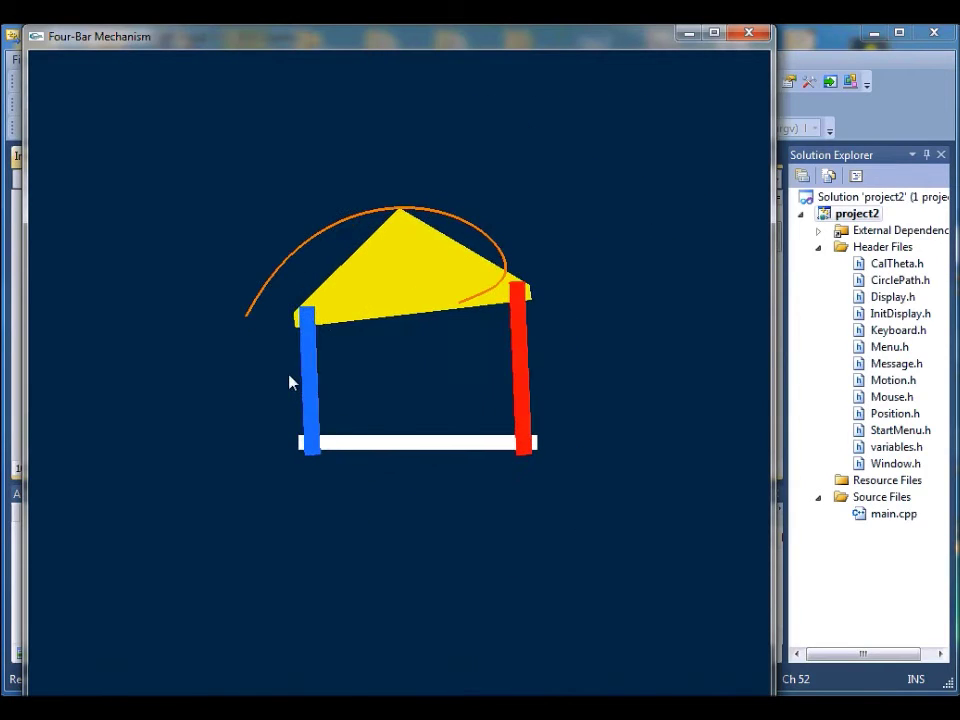
right_click(220, 257)
Switch Displacement off and turn Circles on around the pivots and coupler.
mouse_move(316, 266)
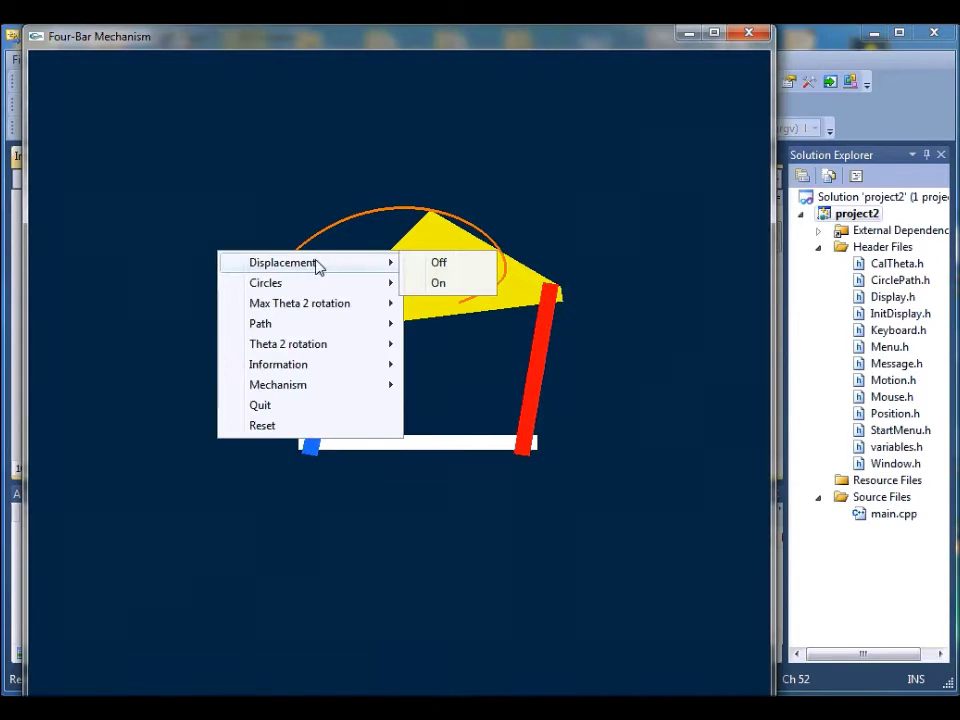
left_click(450, 264)
right_click(184, 148)
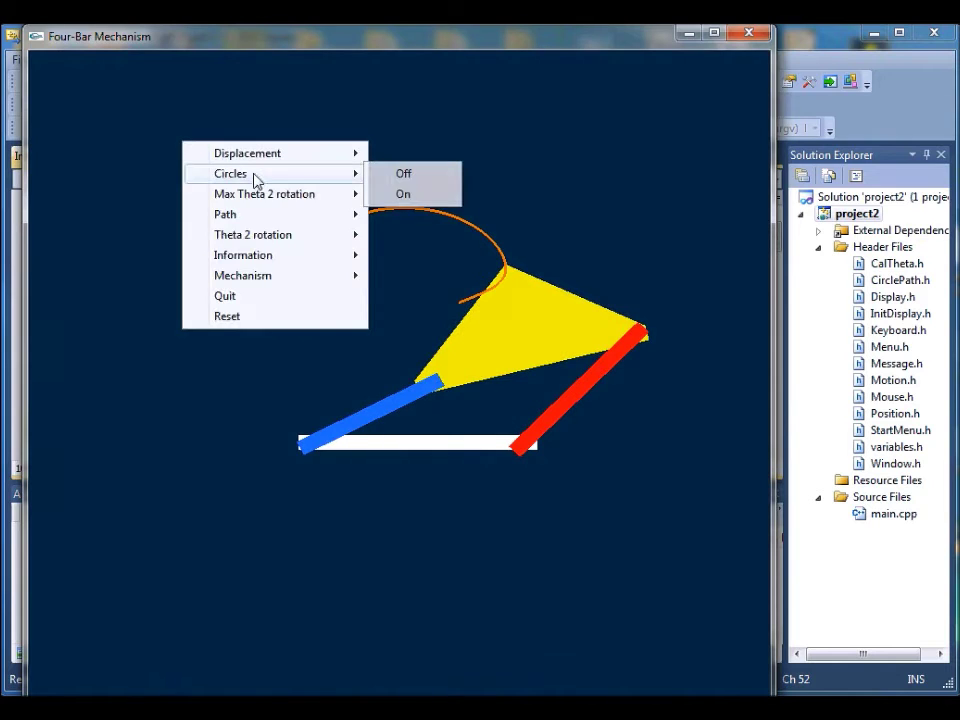
left_click(415, 195)
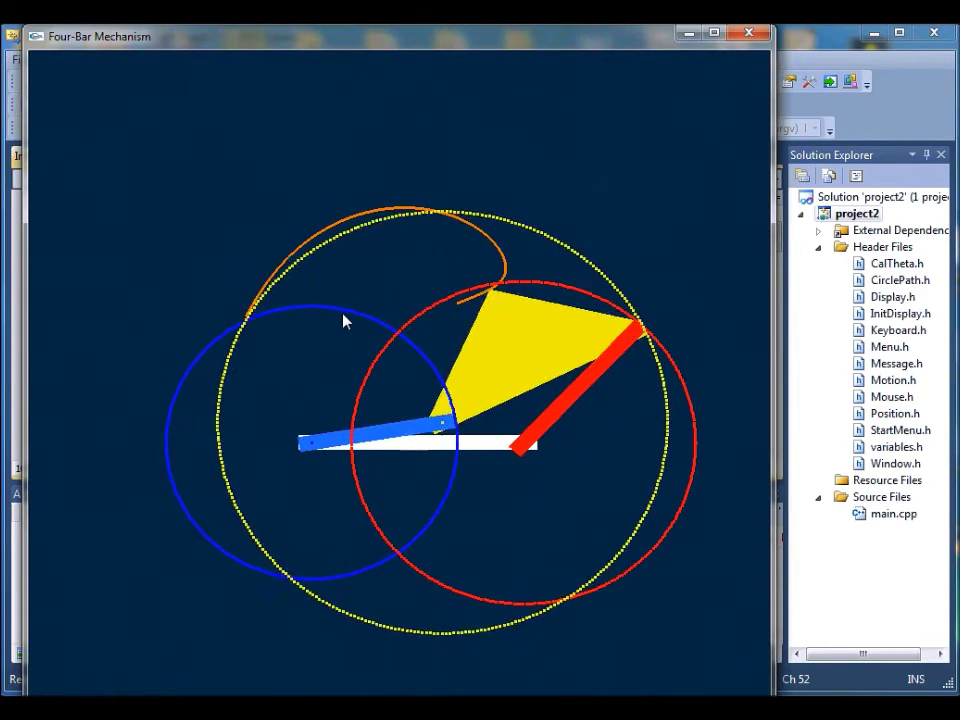
Turn the construction circles off.
right_click(246, 150)
mouse_move(363, 172)
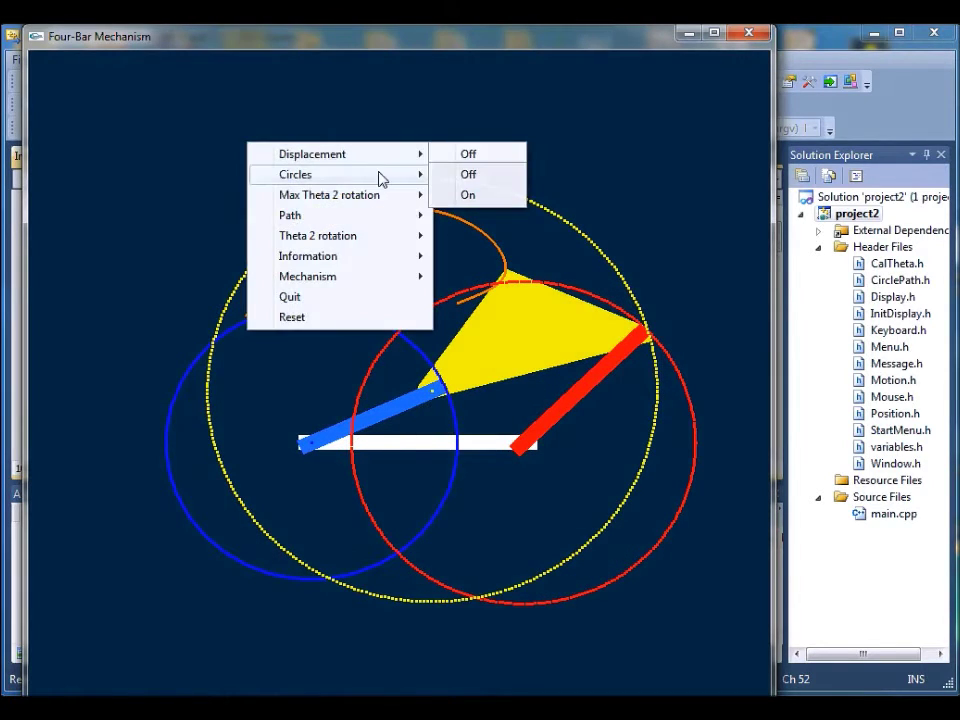
left_click(466, 176)
Set Max Theta 2 rotation to 360 for a closed loop, then change it to 180.
right_click(188, 183)
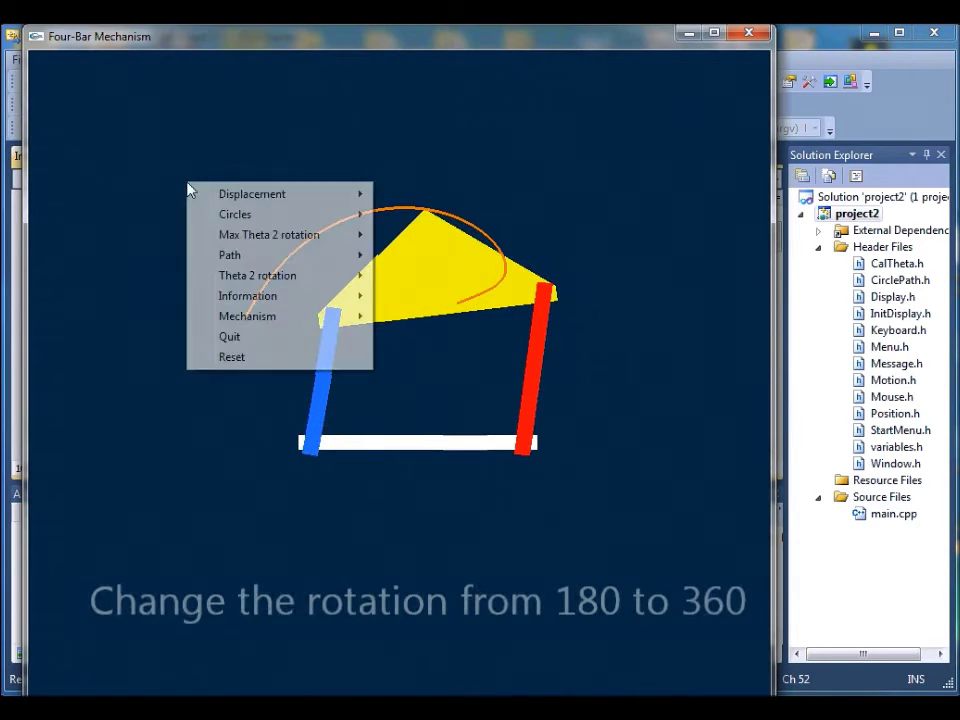
mouse_move(304, 246)
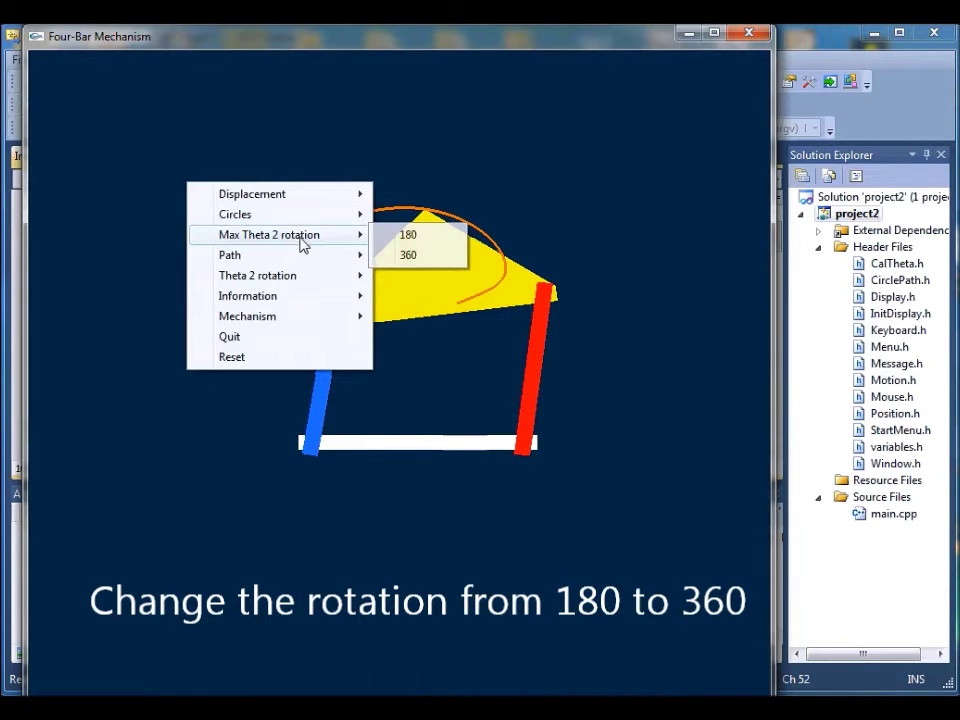
left_click(407, 257)
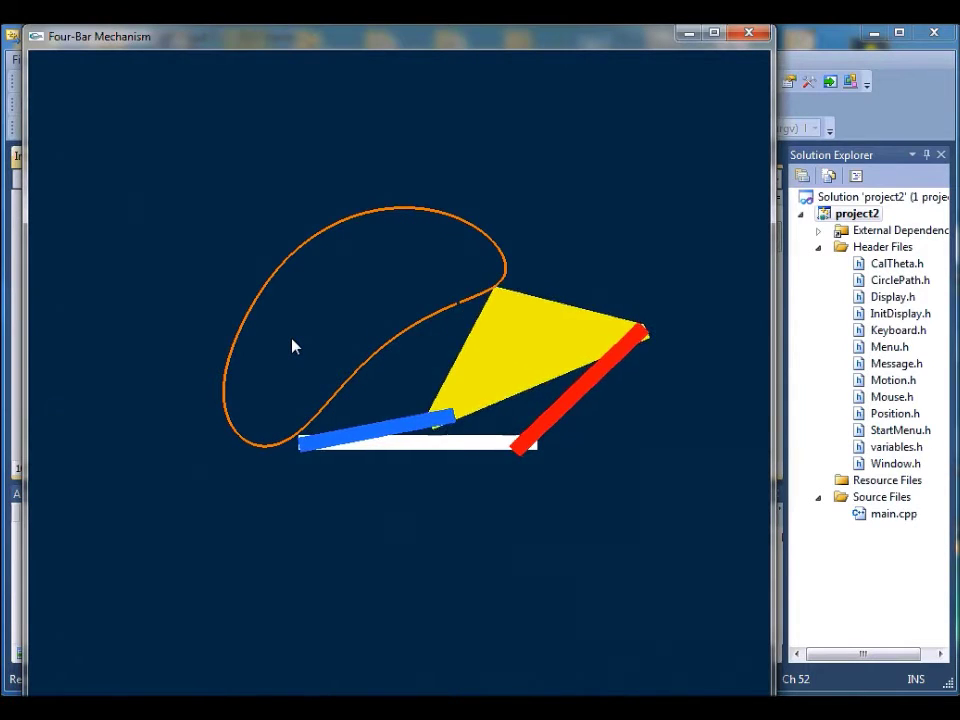
right_click(175, 243)
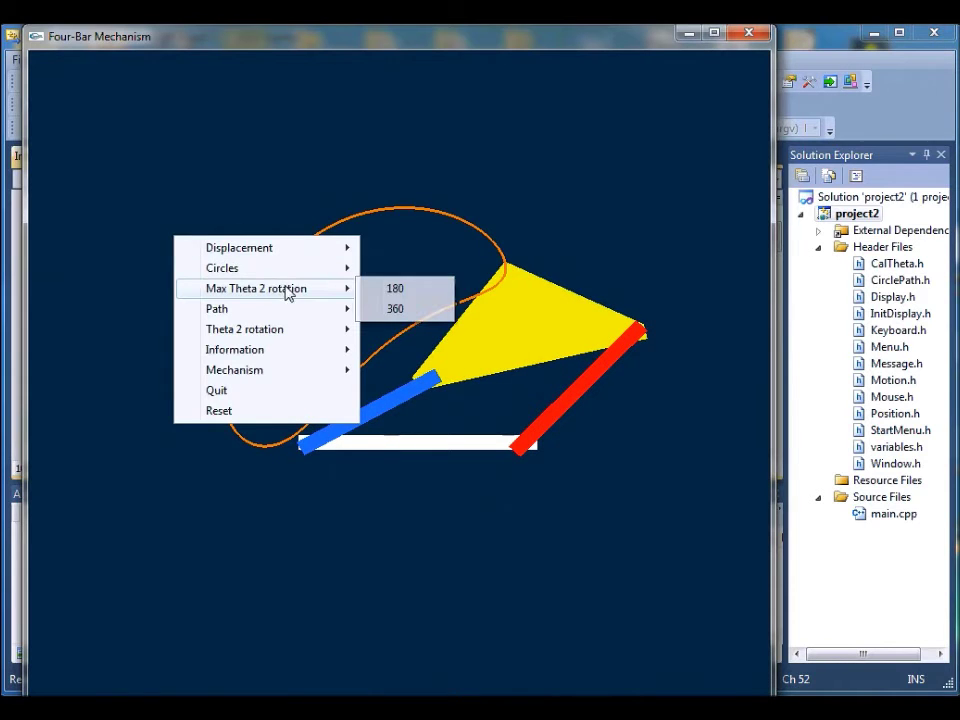
left_click(416, 301)
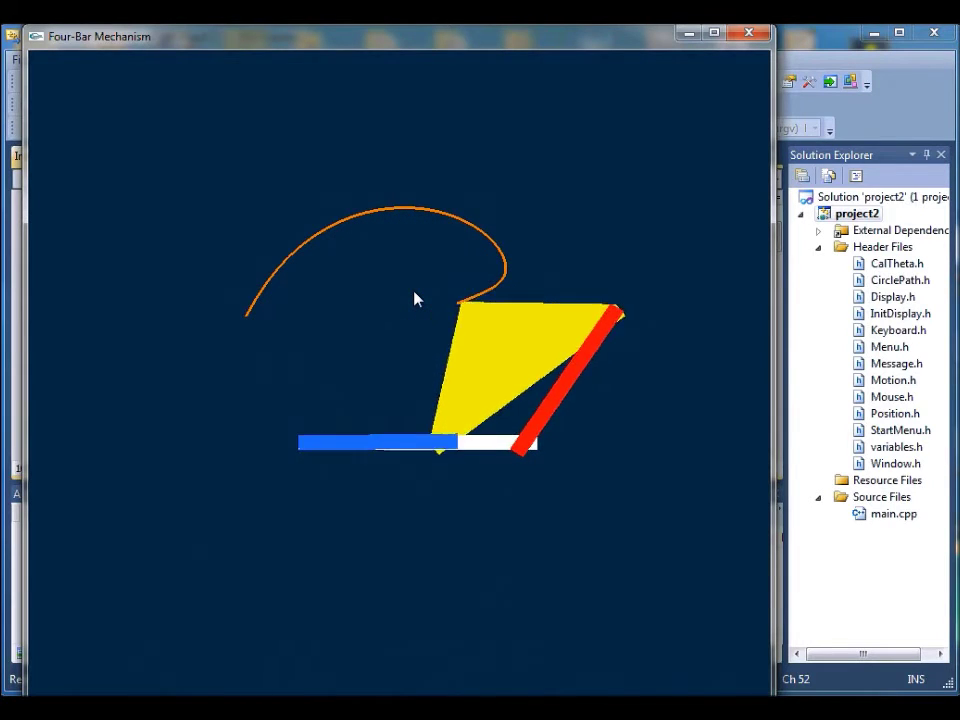
Turn Path drawing on and sketch a red freehand curve arching above the linkage.
right_click(270, 201)
mouse_move(352, 260)
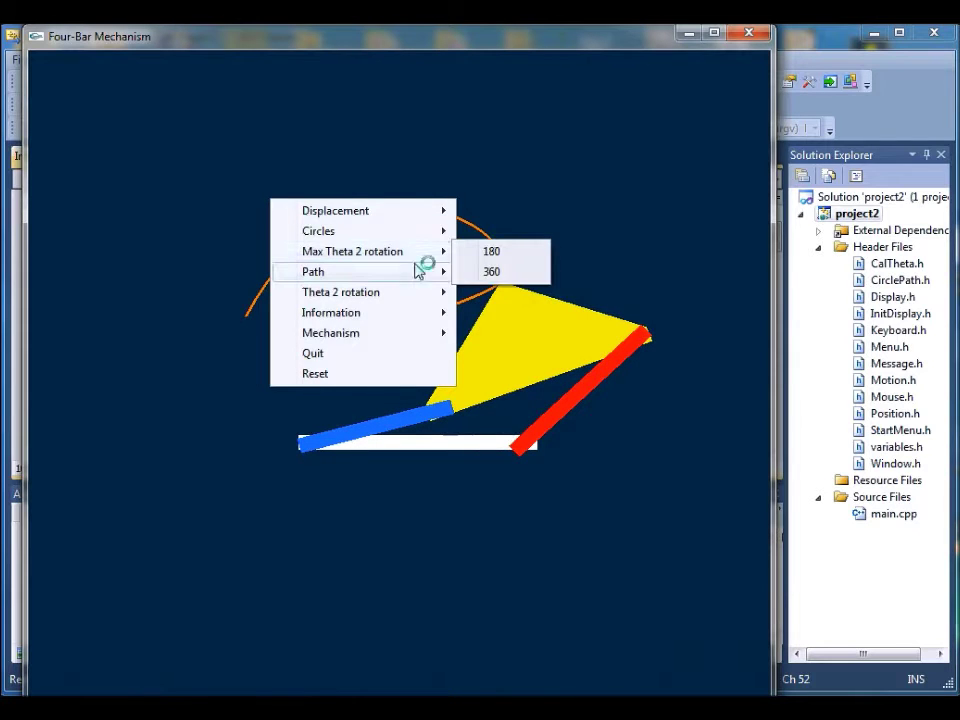
mouse_move(430, 277)
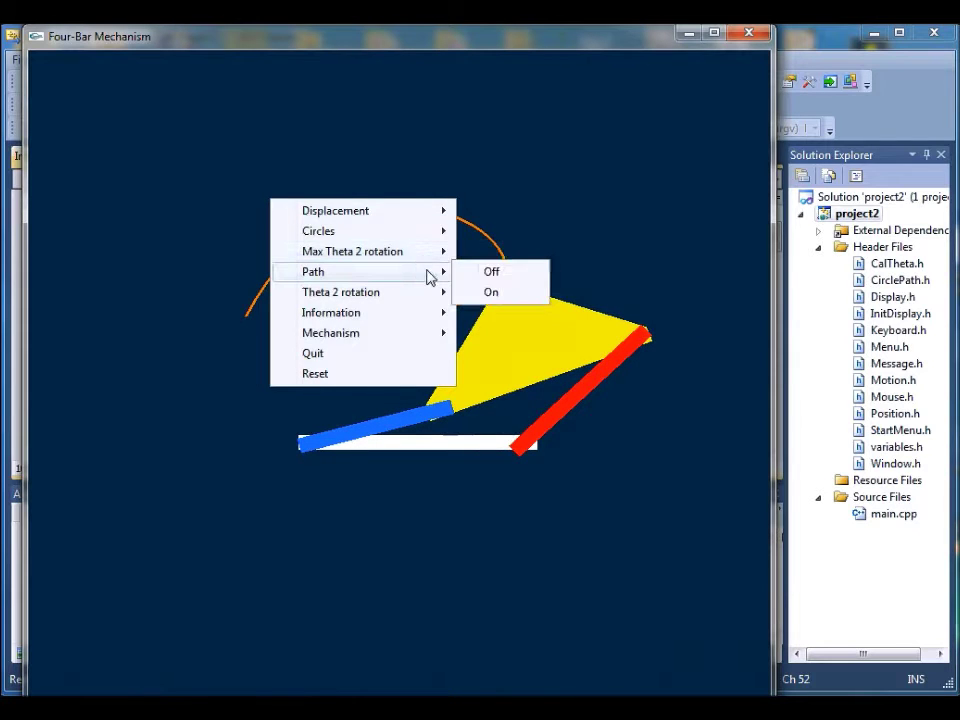
left_click(519, 297)
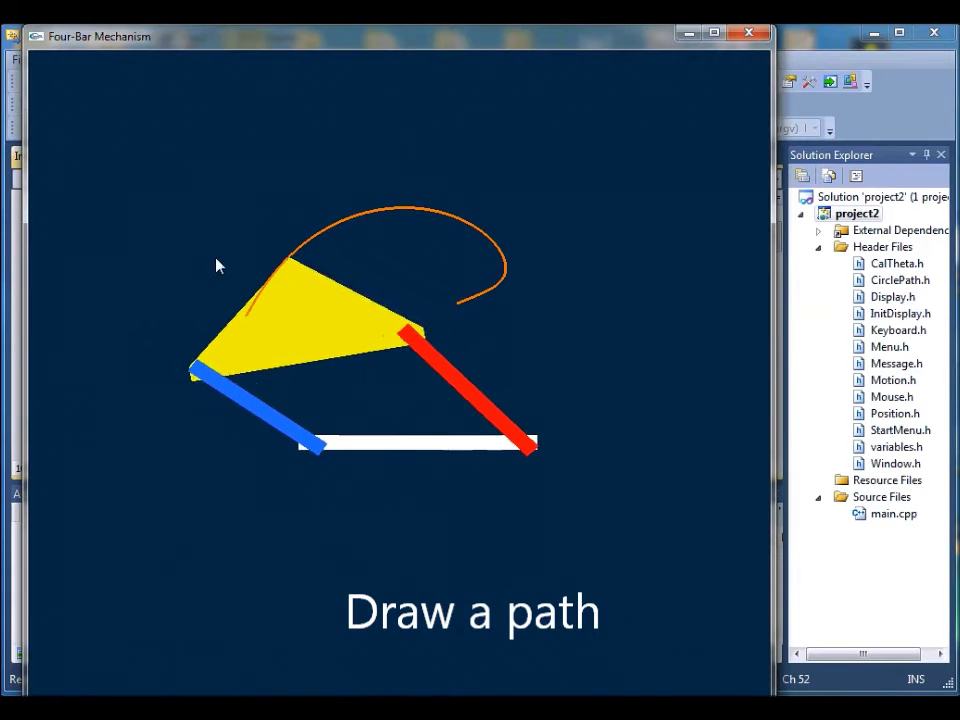
mouse_move(310, 170)
left_mouse_down()
mouse_move(429, 146)
mouse_move(542, 148)
mouse_move(646, 192)
mouse_move(675, 246)
mouse_move(680, 283)
mouse_move(642, 335)
mouse_move(551, 368)
mouse_move(422, 394)
left_mouse_up()
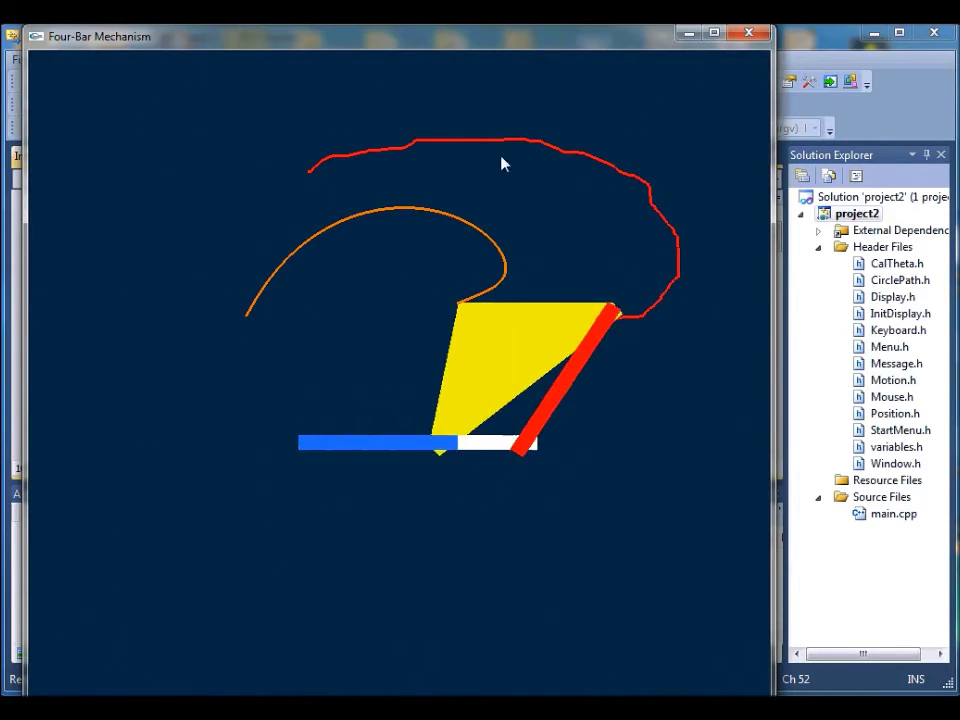
Turn Displacement on to reposition the linkage inside the red path, then turn it off.
right_click(375, 236)
mouse_move(450, 245)
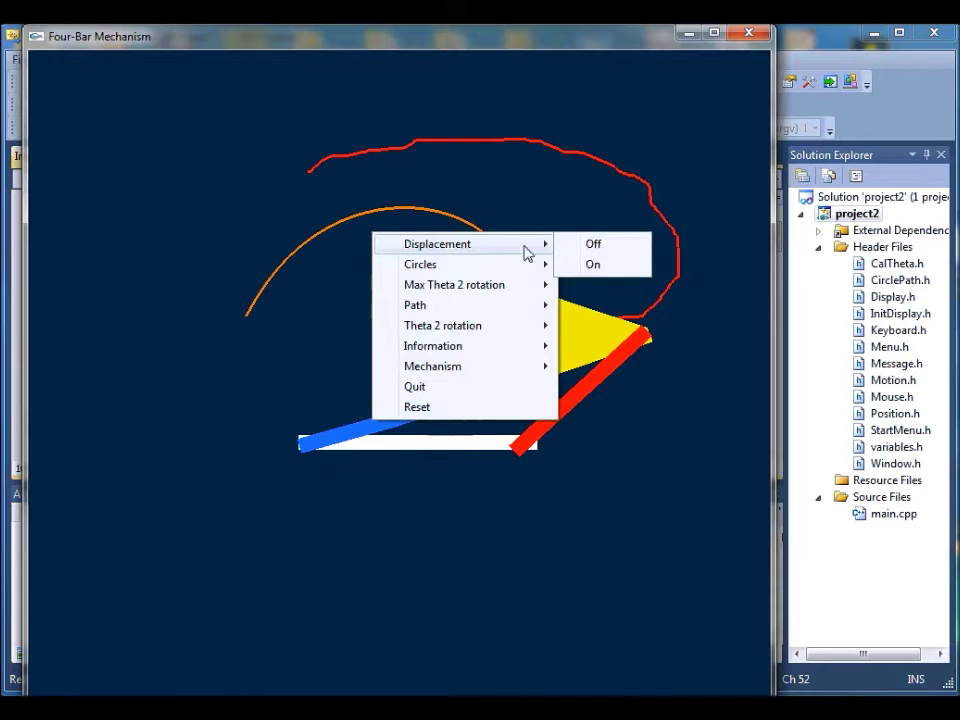
left_click(593, 268)
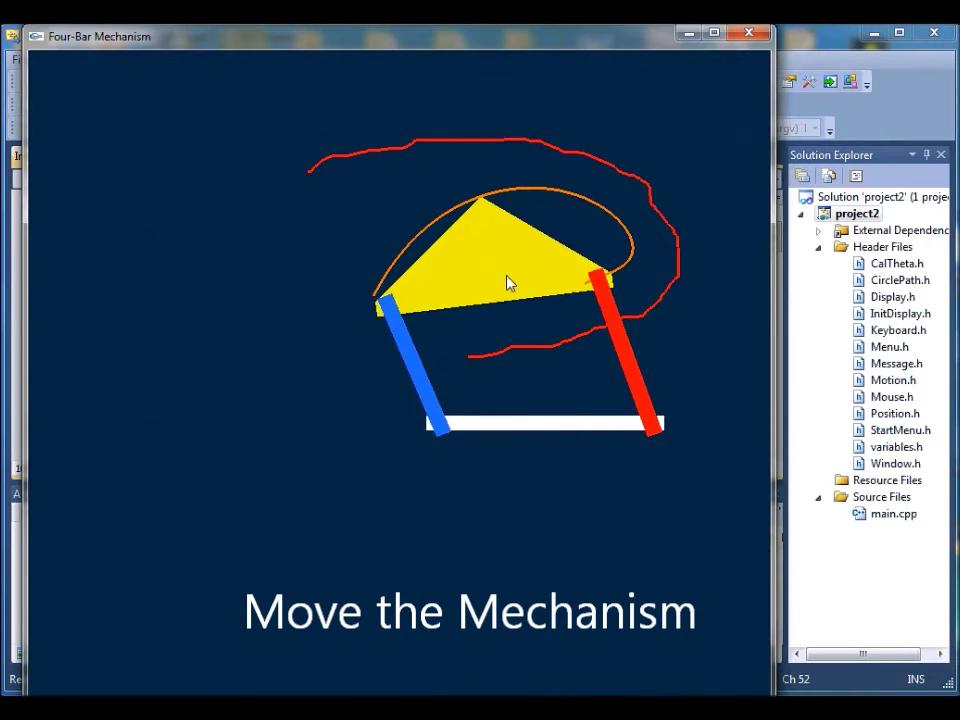
right_click(352, 250)
mouse_move(424, 260)
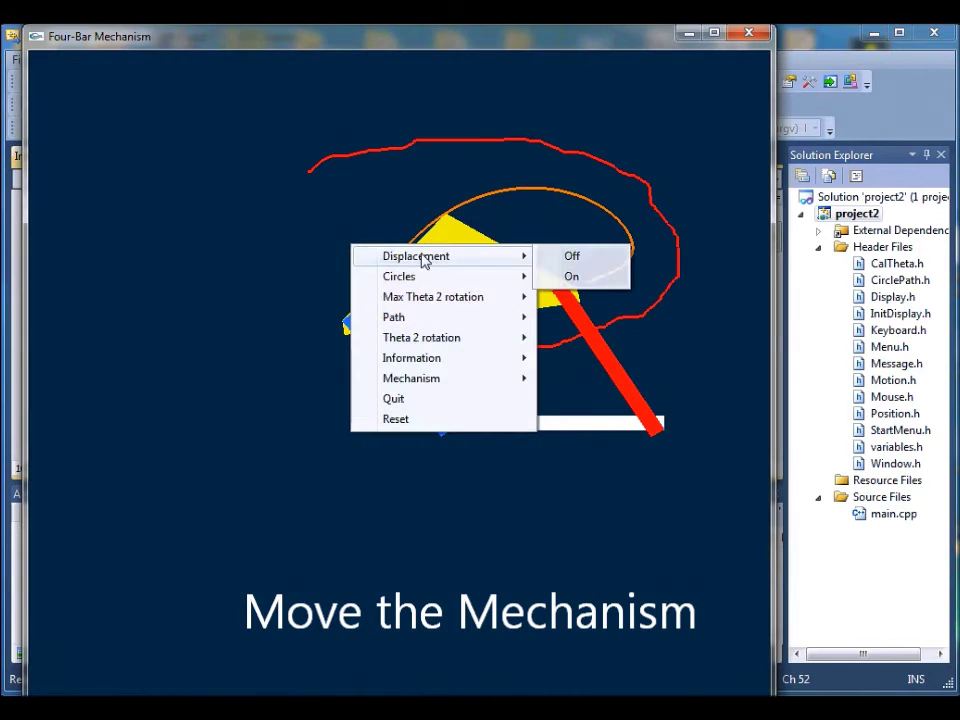
left_click(577, 260)
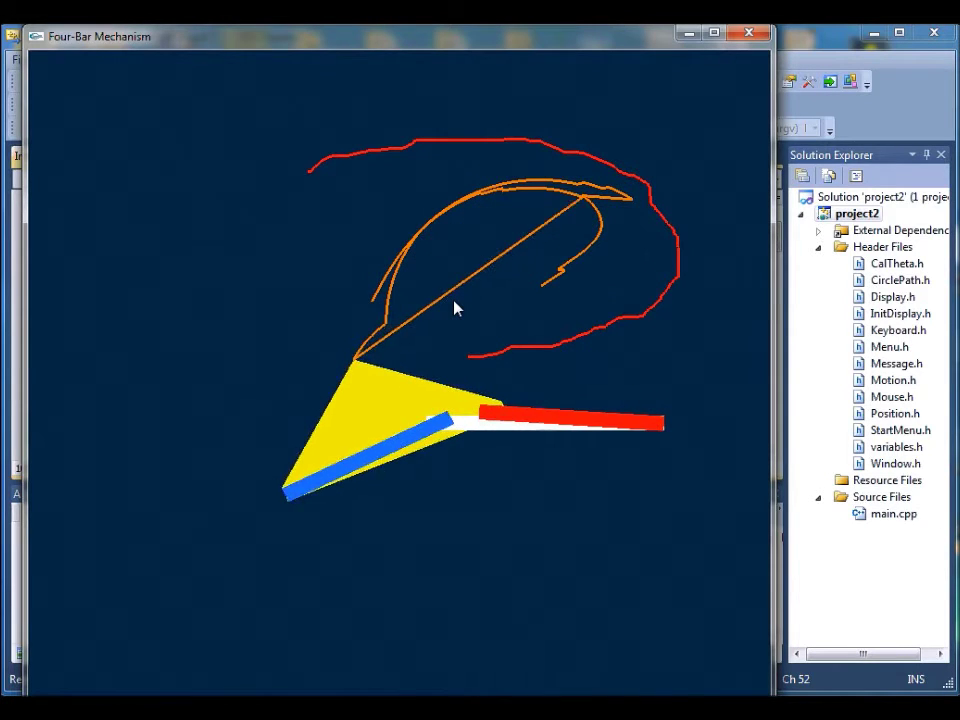
Reset with r, then stop and restart the crank's Theta 2 rotation.
key("r")
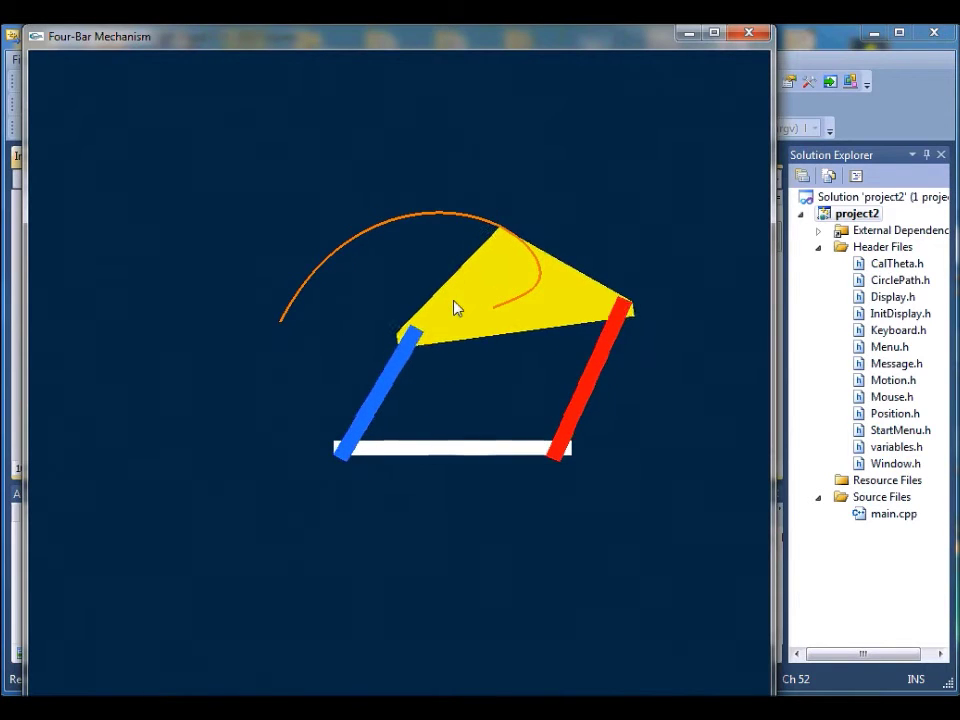
right_click(347, 182)
mouse_move(492, 277)
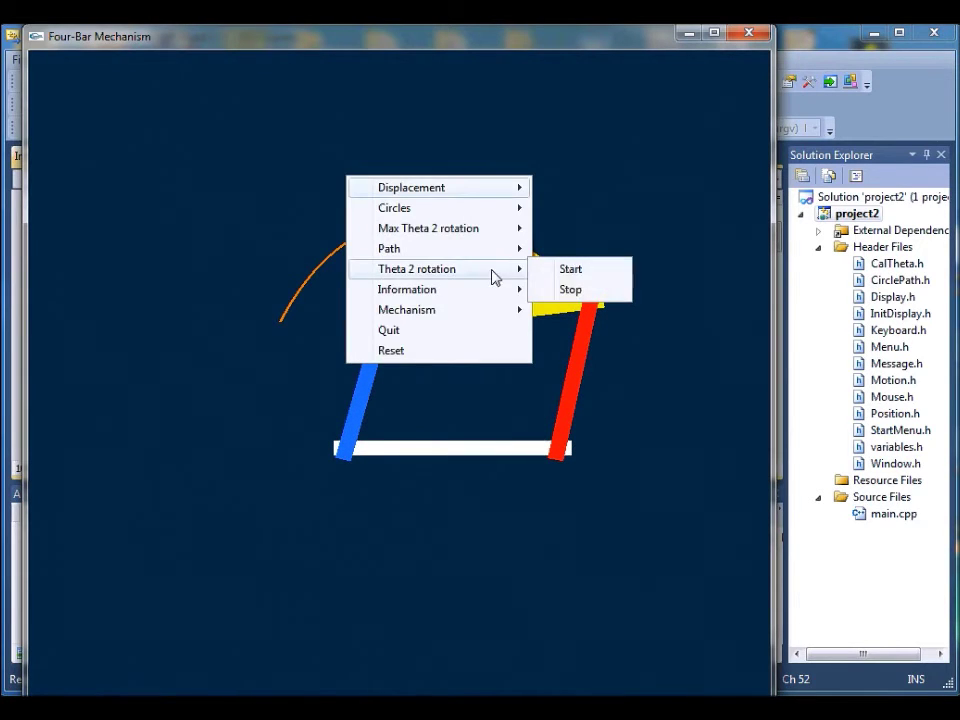
left_click(580, 289)
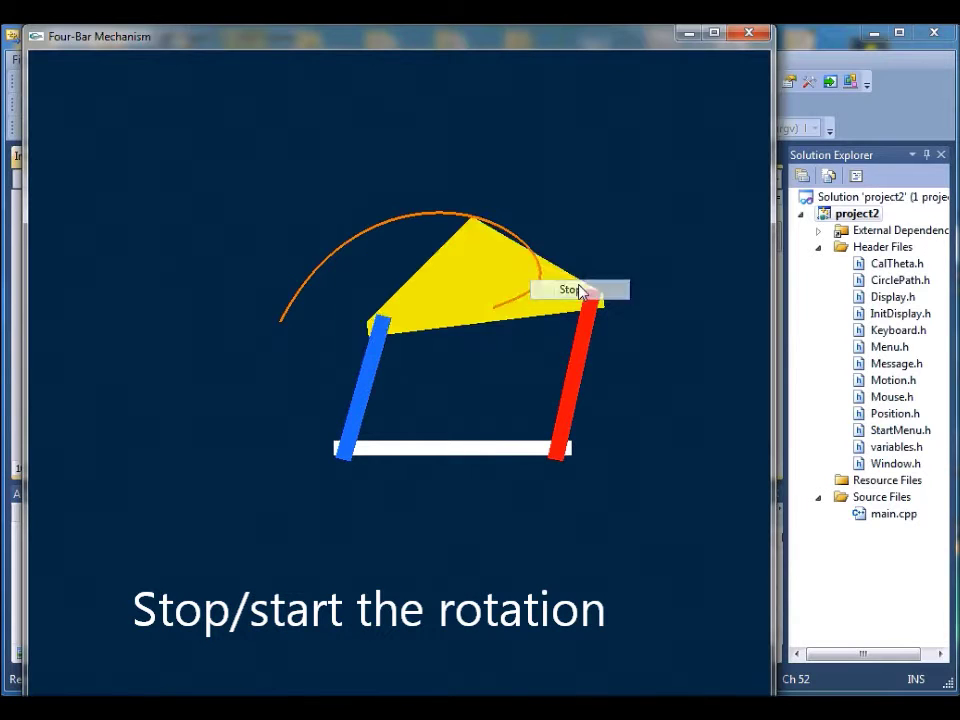
right_click(287, 210)
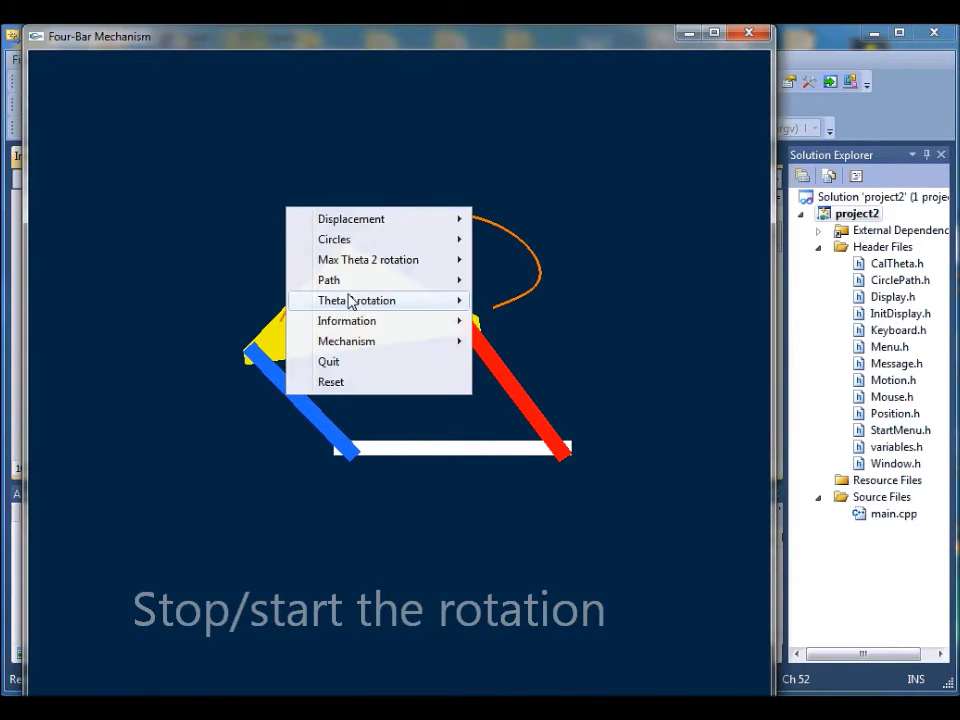
mouse_move(409, 298)
left_click(521, 307)
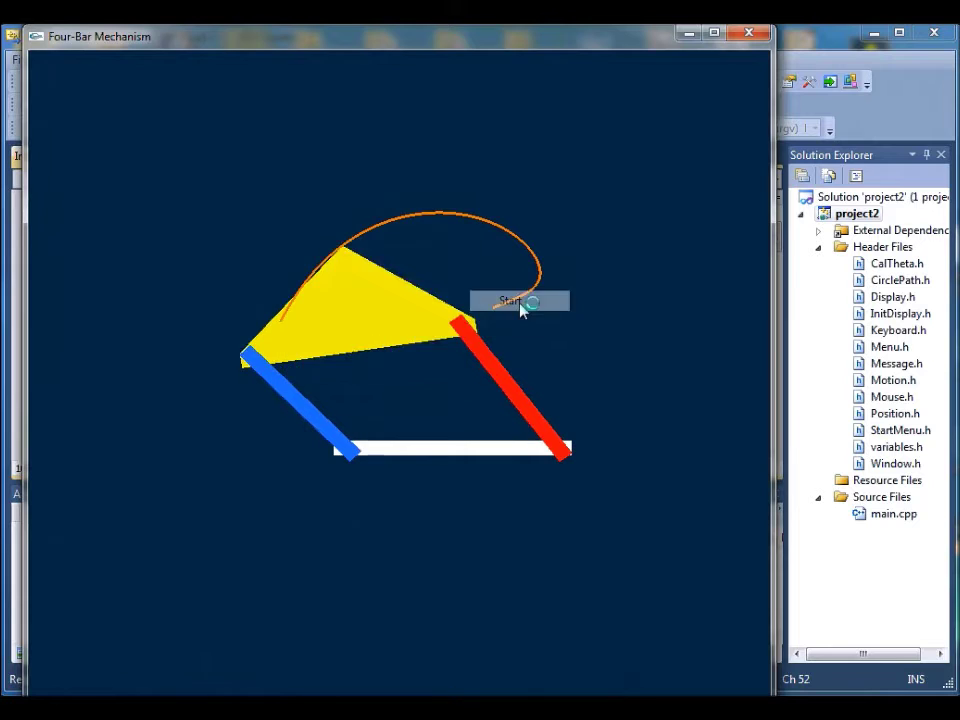
right_click(273, 175)
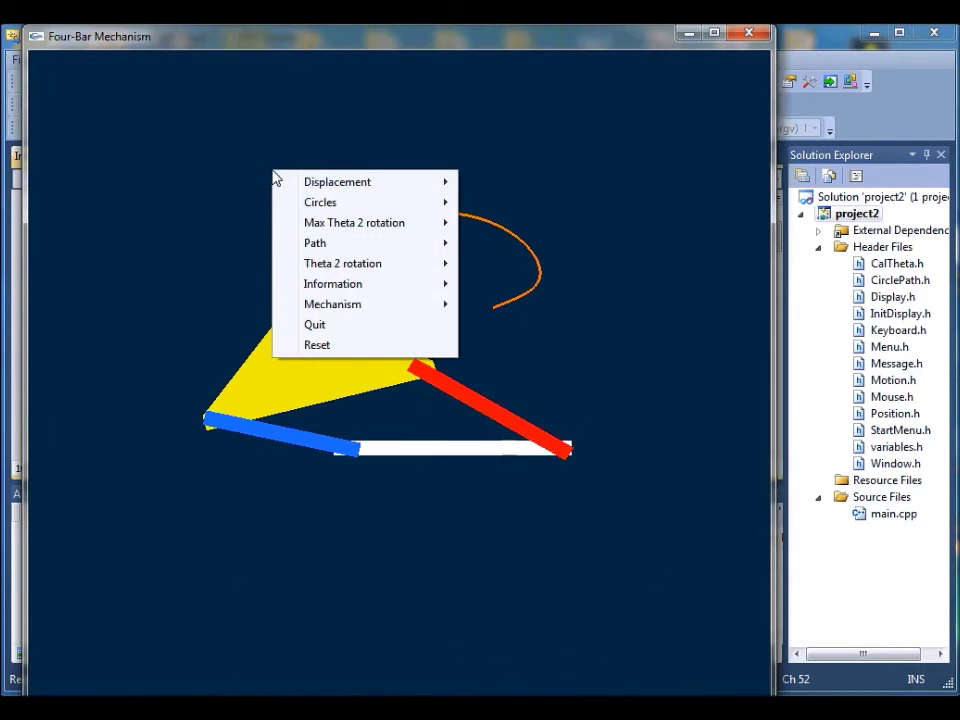
Turn Information on and nudge each link length up and down, ending with Link4 at 3.30.
mouse_move(420, 283)
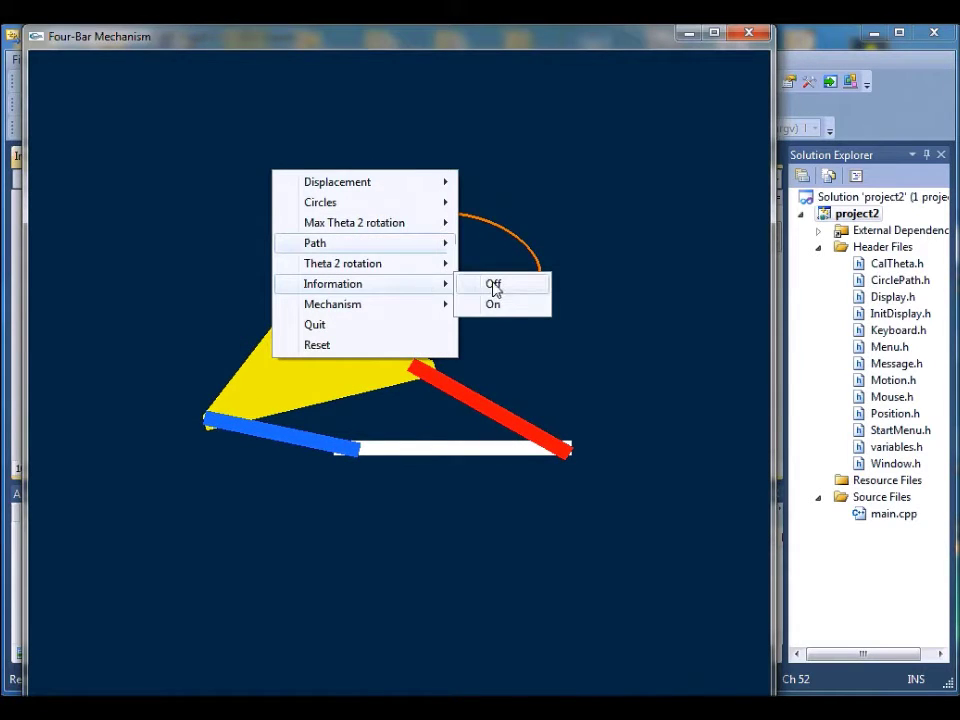
left_click(512, 309)
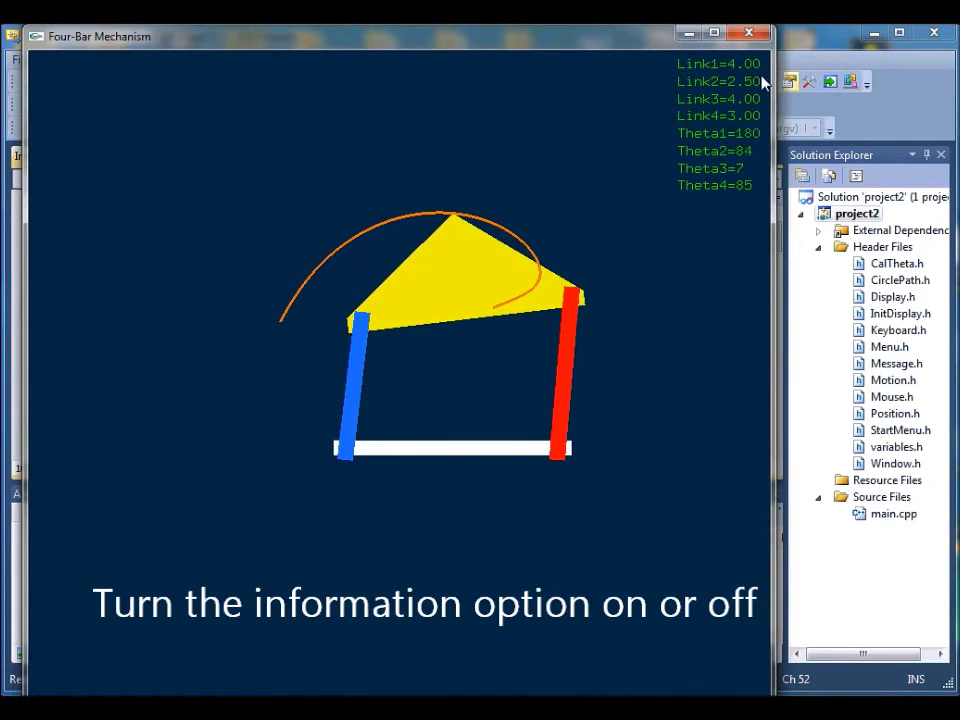
key("1")
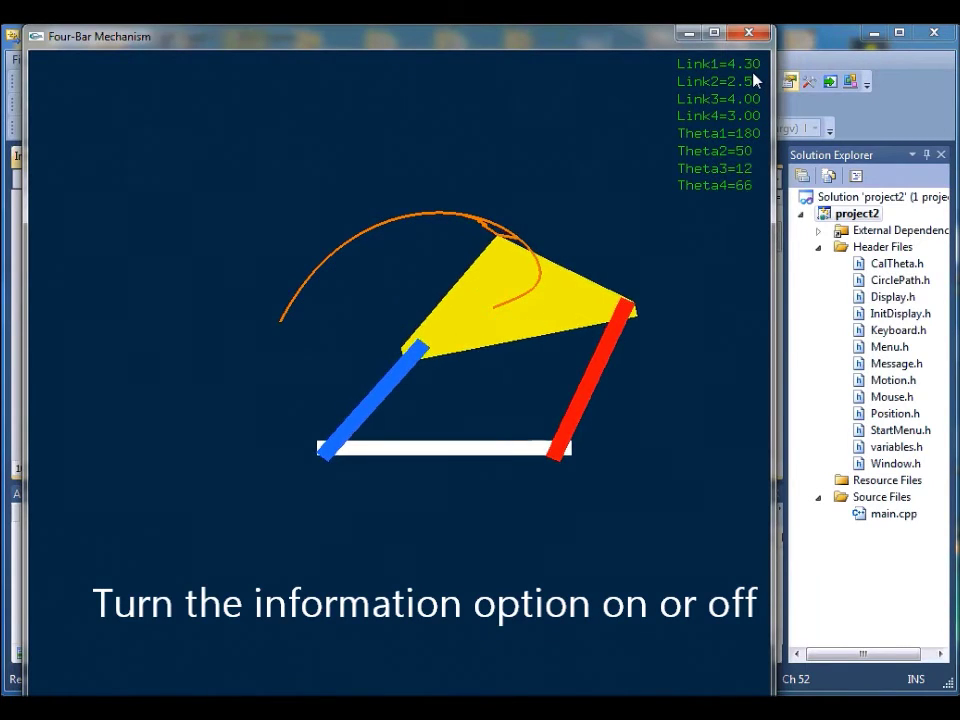
key("shift+1")
key("2")
key("2")
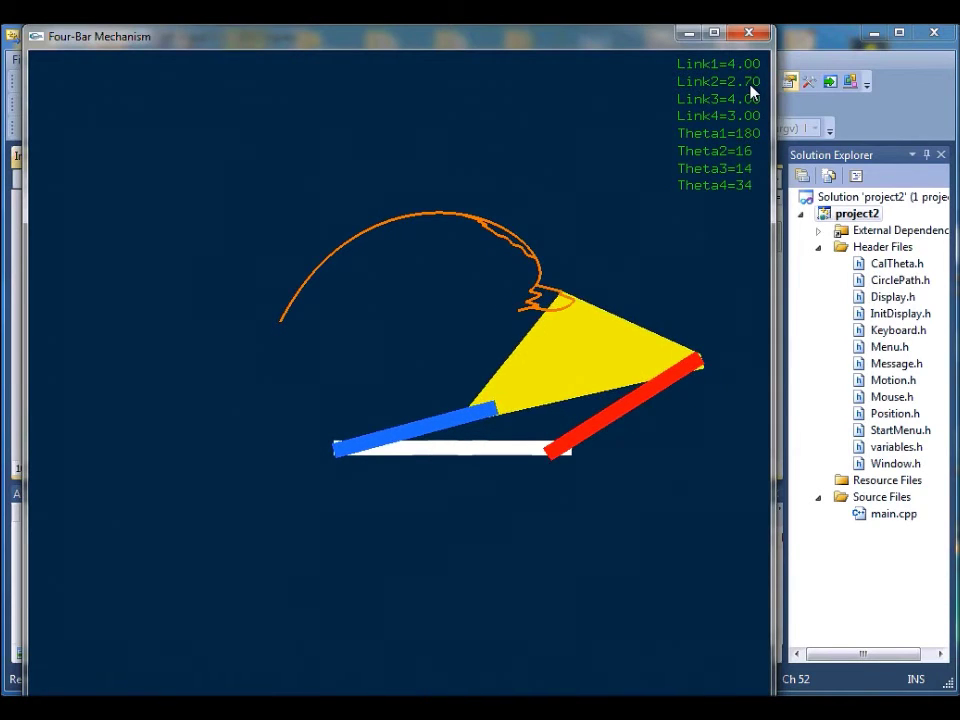
key("shift+2")
key("shift+2")
key("3")
key("3")
key("3")
key("3")
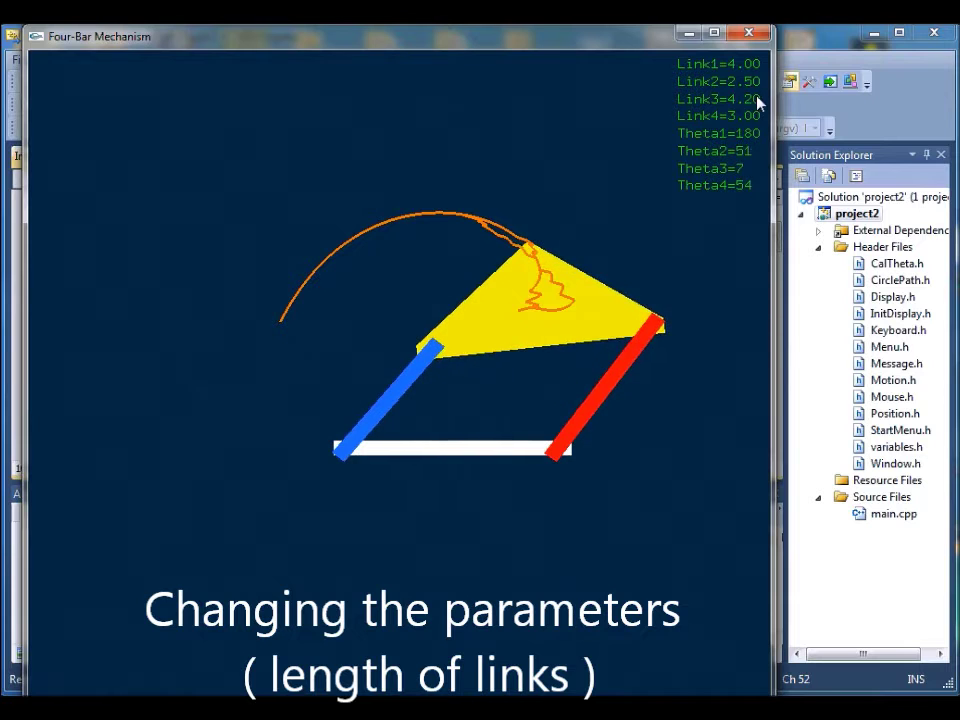
key("shift+3")
key("shift+3")
key("shift+3")
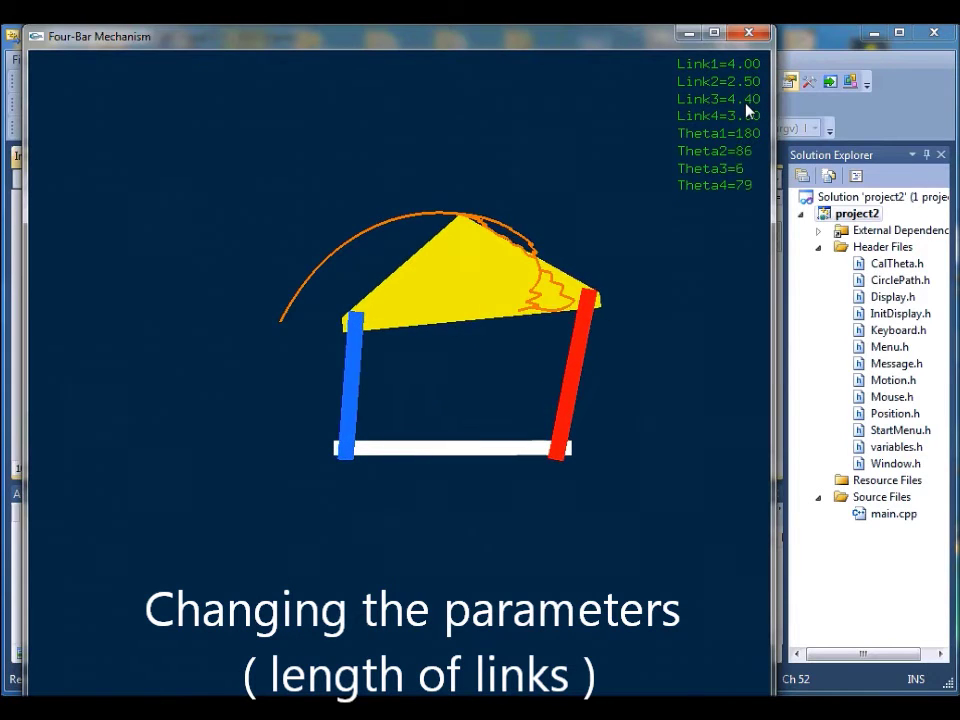
key("shift+3")
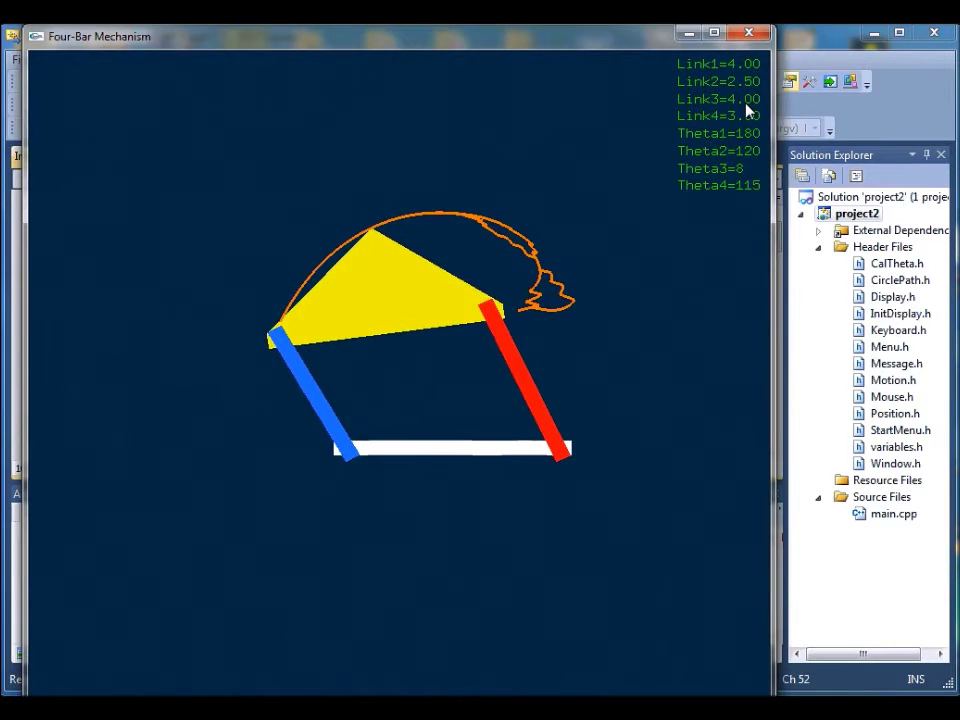
key("shift+4")
key("shift+4")
key("shift+4")
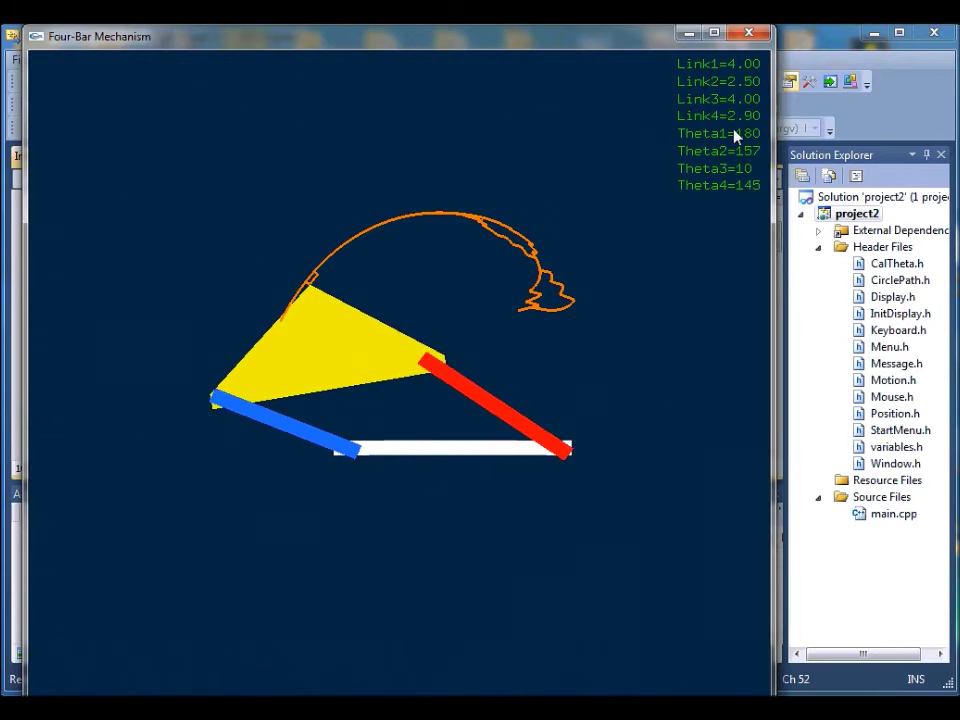
key("4")
key("4")
key("4")
key("4")
key("4")
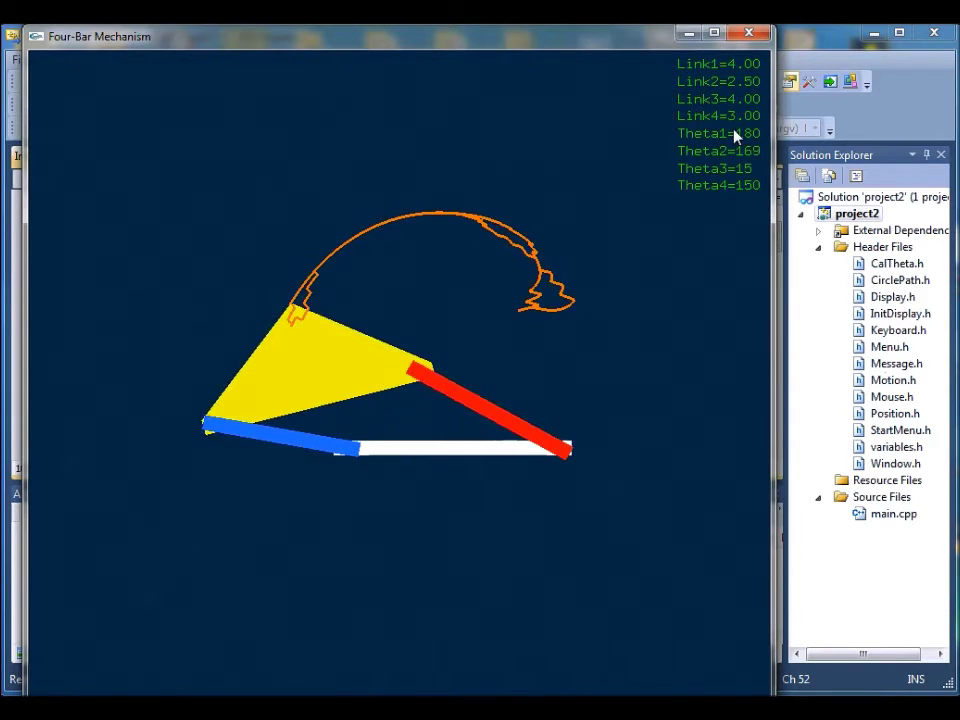
key("4")
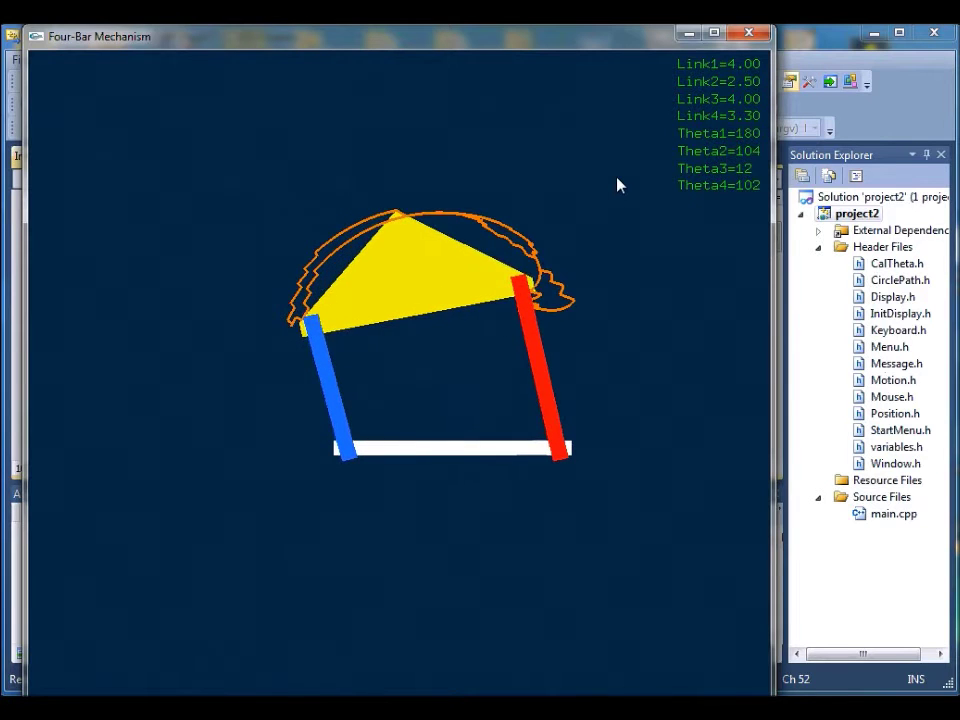
Shorten Link2 from 2.40 down below zero until the zero-length warning appears.
key("shift+2")
key("shift+2")
key("shift+2")
key("shift+2")
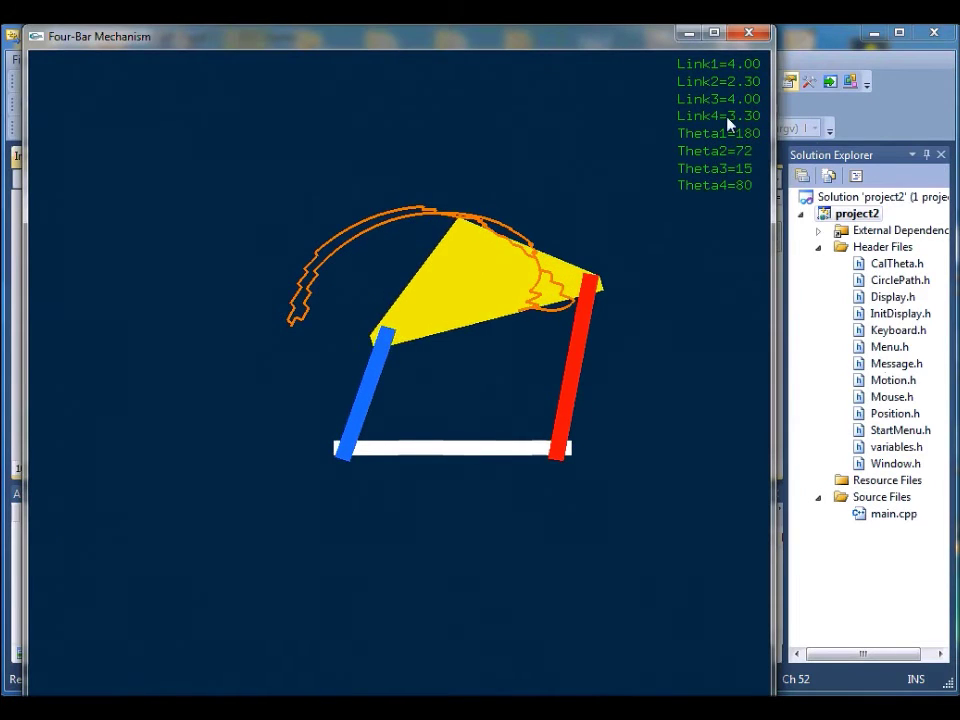
key("shift+2")
key("shift+2")
key("shift+2")
key("shift+2")
key("shift+2")
key("shift+2")
key("shift+2")
key("shift+2")
key("shift+2")
key("shift+2")
key("shift+2")
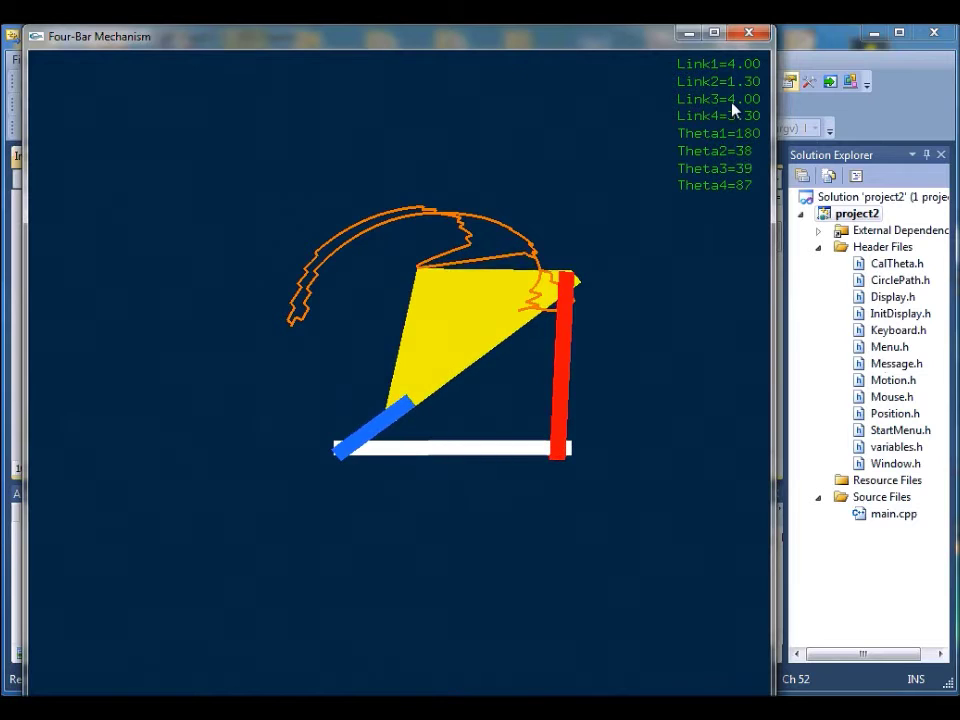
key("shift+2")
key("shift+2")
key("shift+2")
key("shift+2")
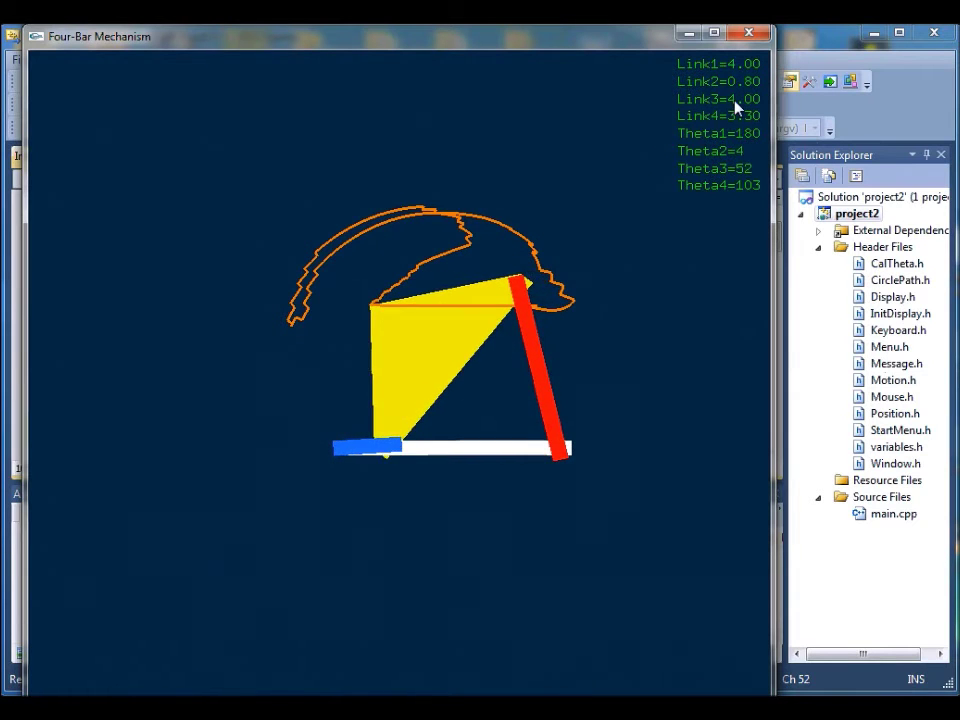
key("shift+2")
key("shift+2")
key("shift+2")
key("shift+2")
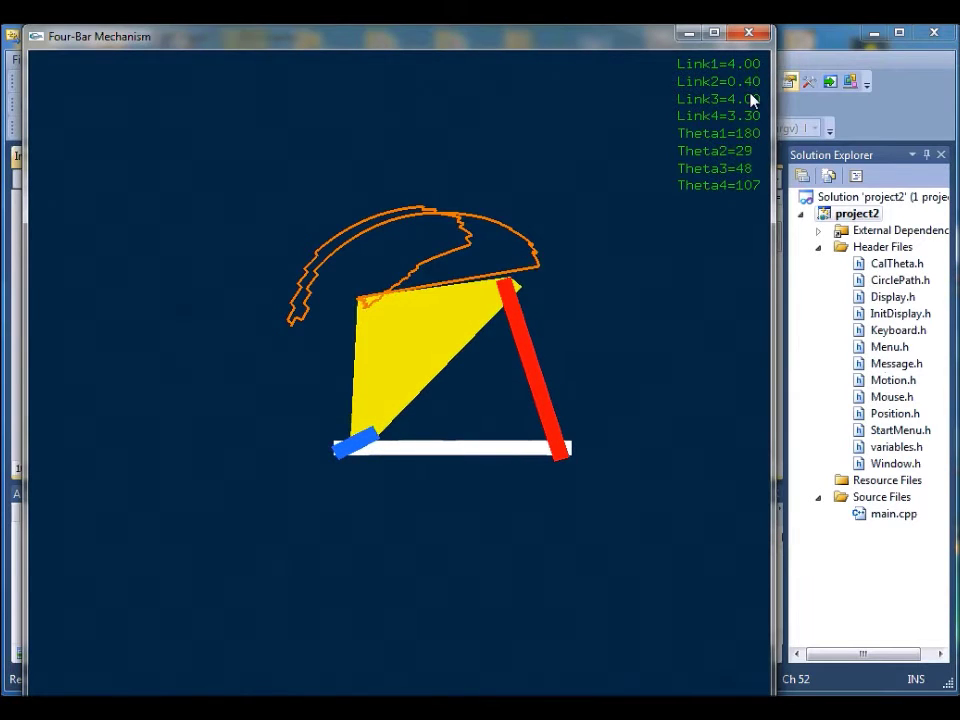
key("shift+2")
key("shift+2")
key("shift+2")
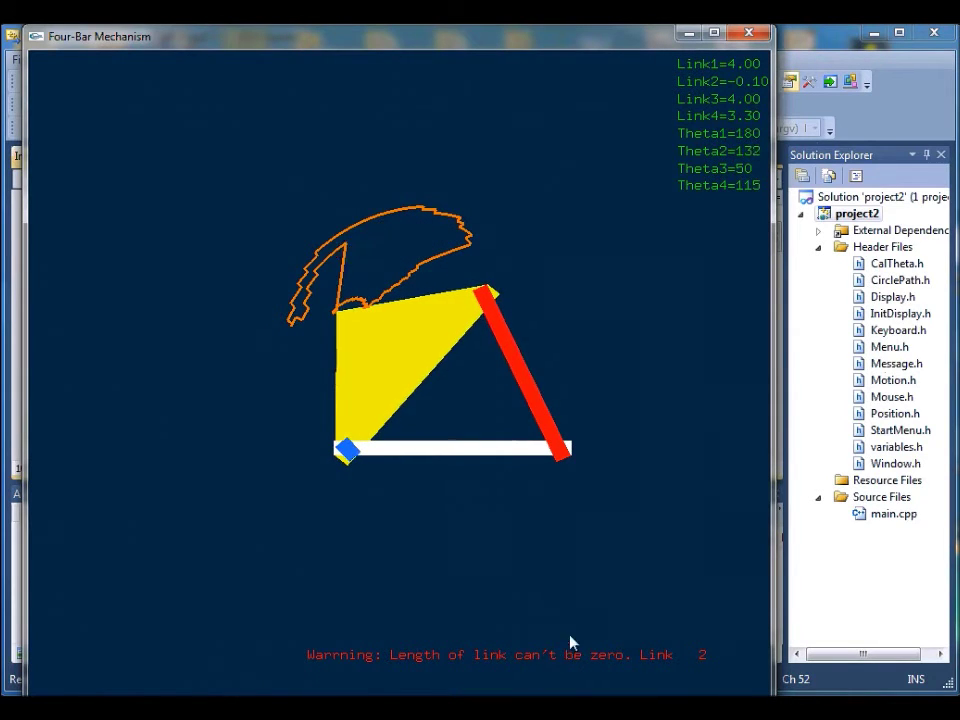
right_click(496, 190)
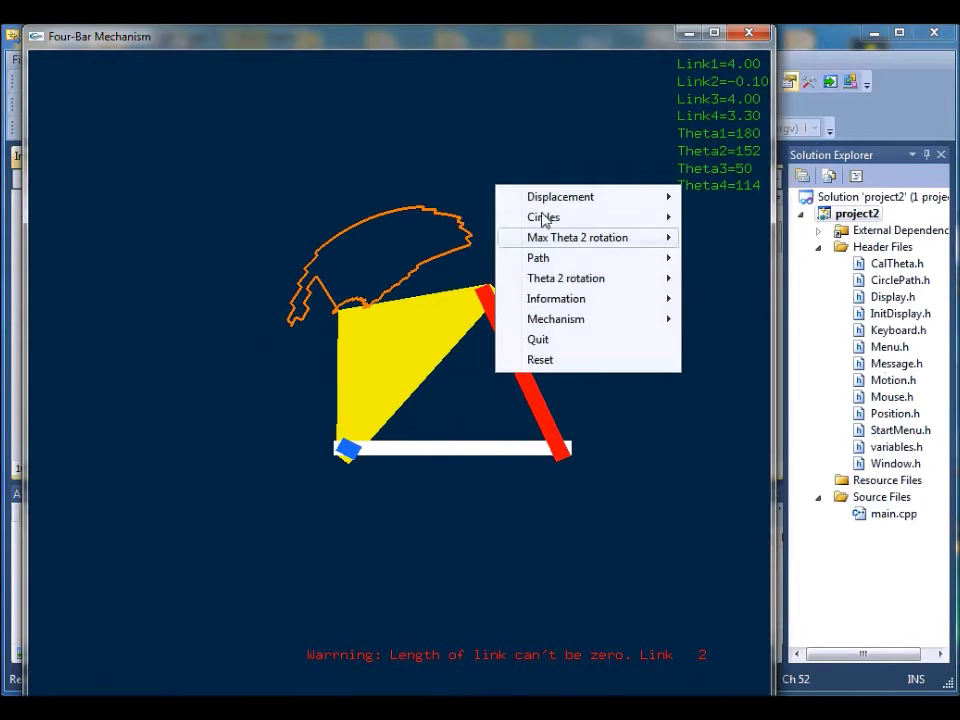
Reset the mechanism to its default link lengths, keeping the Four-Bar type.
left_click(545, 362)
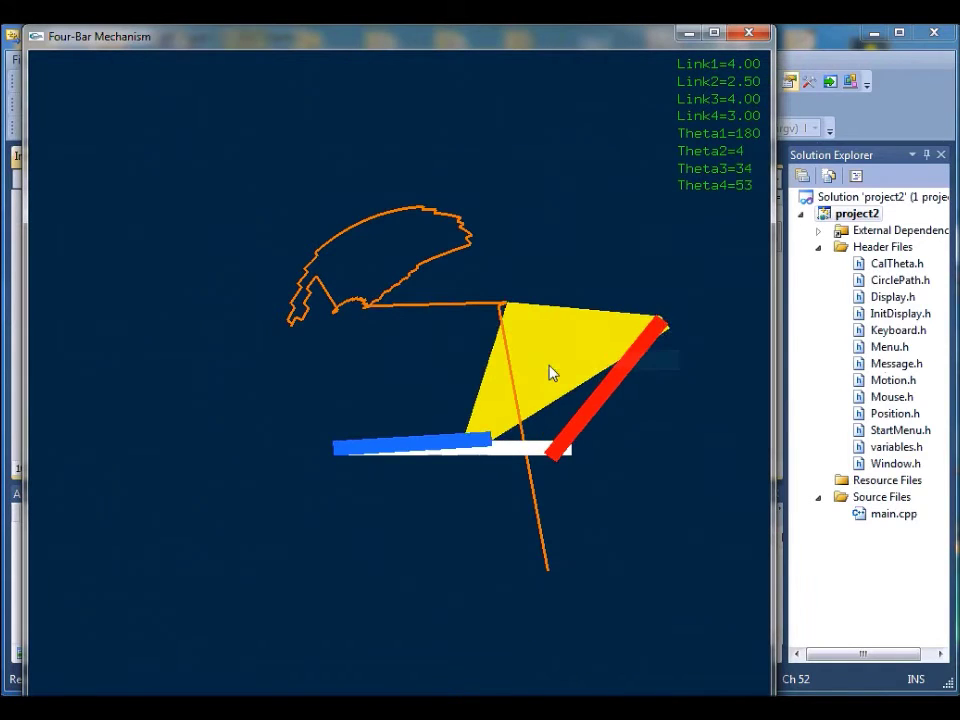
right_click(221, 124)
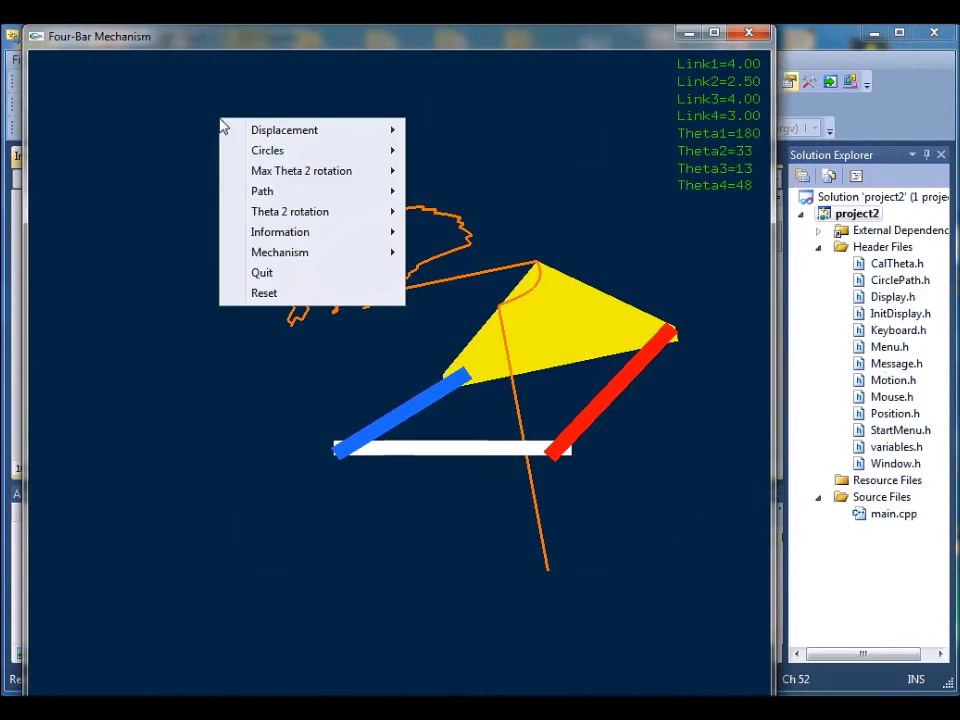
mouse_move(345, 235)
mouse_move(383, 256)
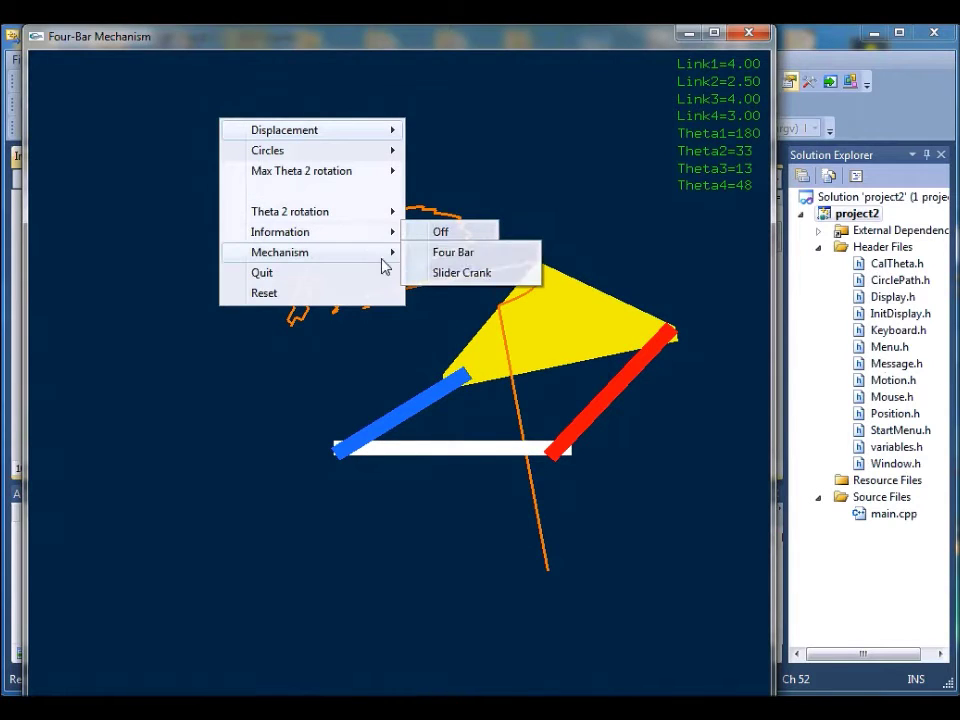
left_click(463, 253)
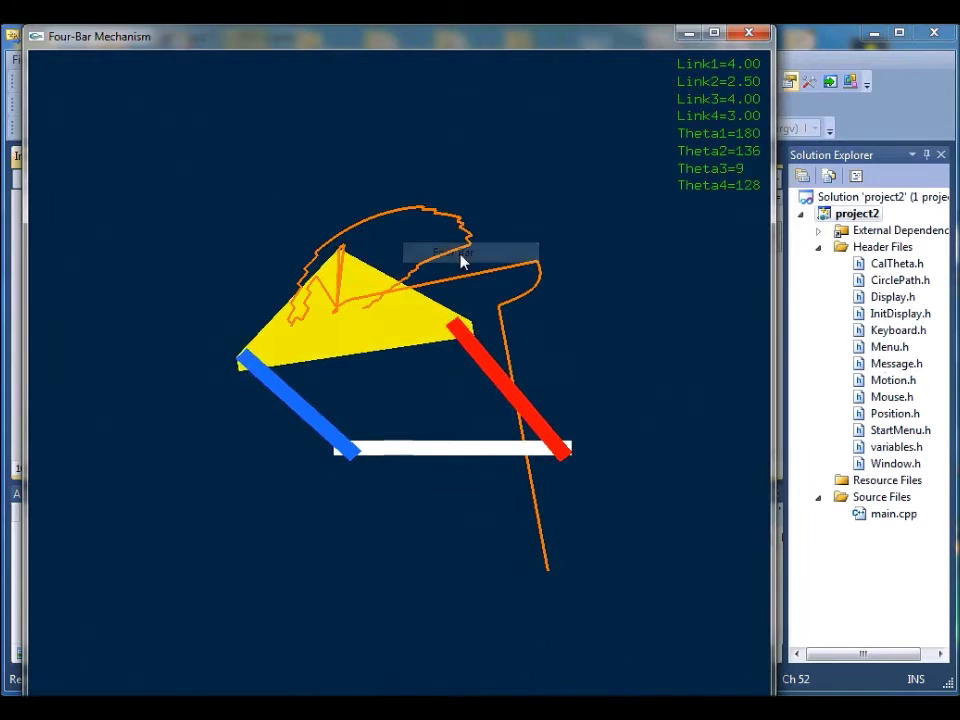
Switch the Mechanism to Slider Crank.
right_click(236, 182)
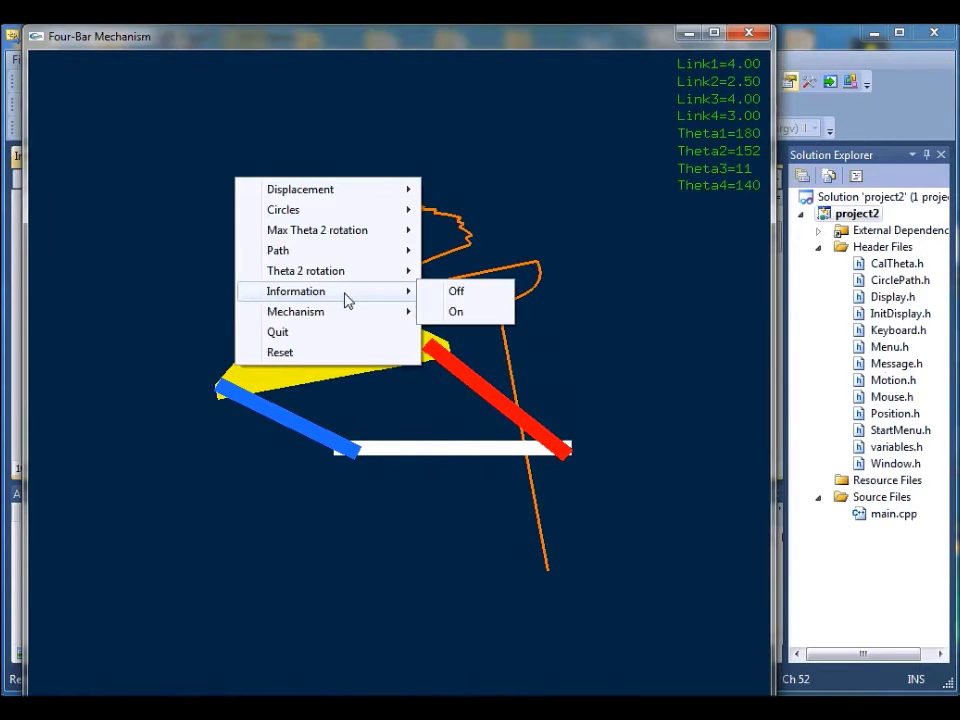
mouse_move(377, 313)
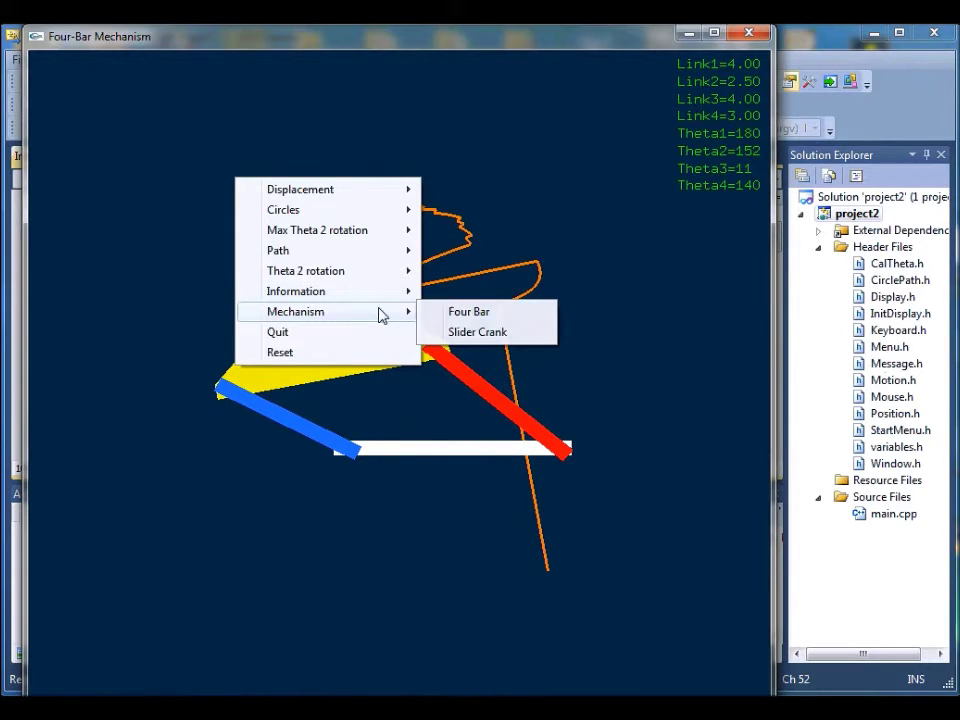
left_click(496, 332)
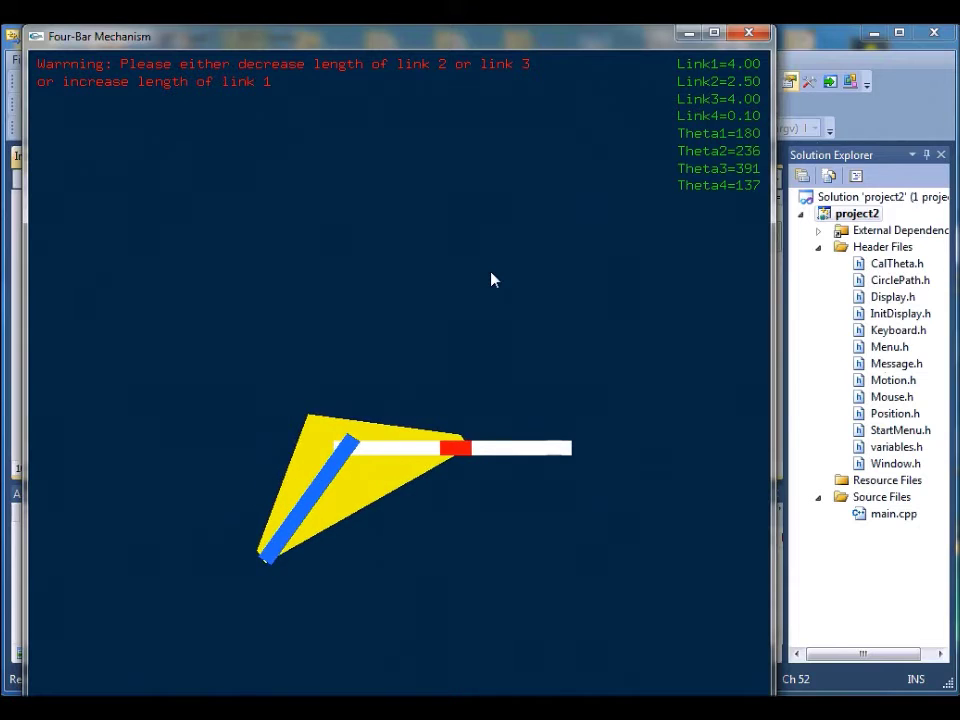
Set Link1 to 8.00, Link2 to 2.40 and Link3 to 2.90, then quit the simulation.
key("Up")
key("Up")
key("Up")
key("Up")
key("Up")
key("Up")
key("Up")
key("Up")
key("Up")
key("Up")
key("Up")
key("Up")
key("Up")
key("Up")
key("Up")
key("Up")
key("Up")
key("Up")
key("Up")
key("Up")
key("Up")
key("Up")
key("Up")
key("Up")
key("Up")
key("Up")
key("Up")
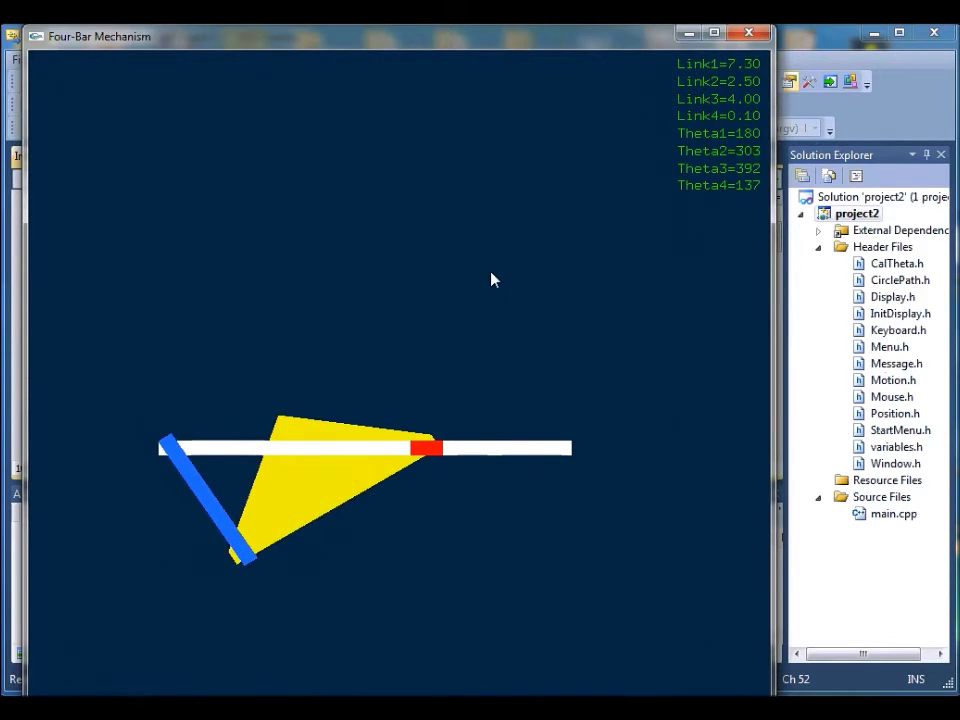
key("Up")
key("Right")
key("Right")
key("Right")
key("Right")
key("Left")
key("Left")
key("Left")
key("Left")
key("Left")
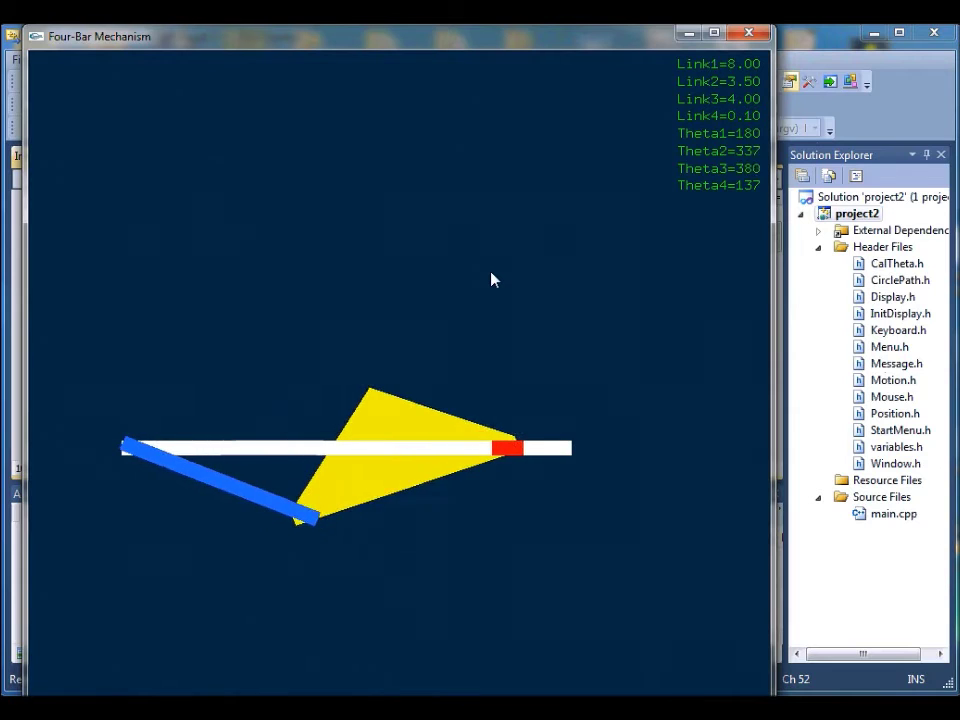
key("Page_Down")
key("Page_Down")
key("Page_Down")
key("Page_Down")
key("Page_Down")
key("Page_Down")
key("Page_Down")
key("Page_Down")
key("Page_Down")
key("Page_Down")
key("Page_Down")
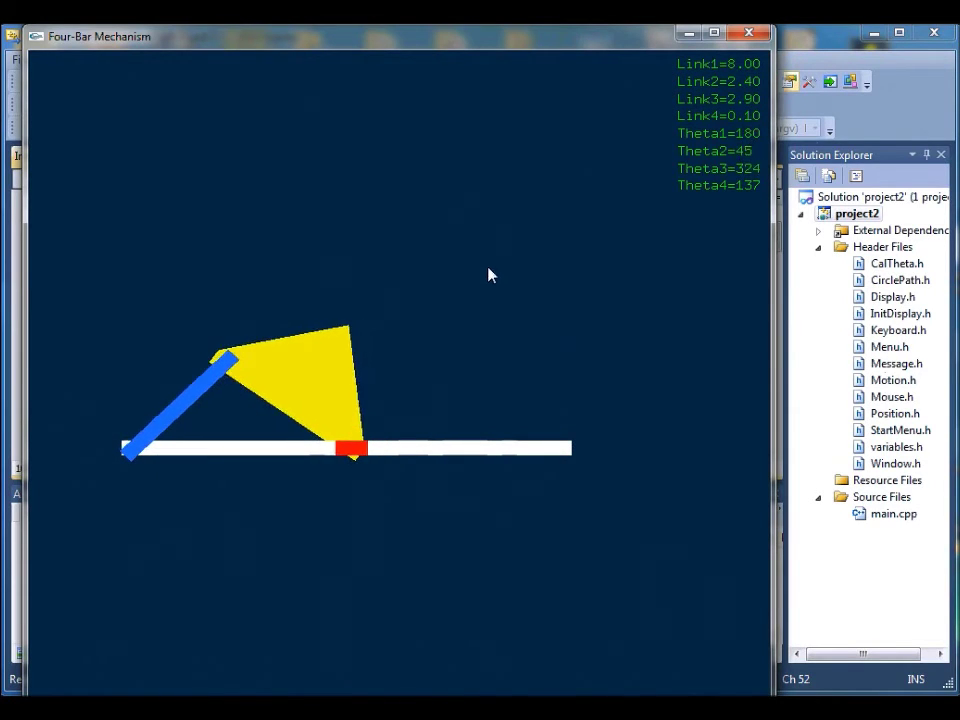
right_click(415, 147)
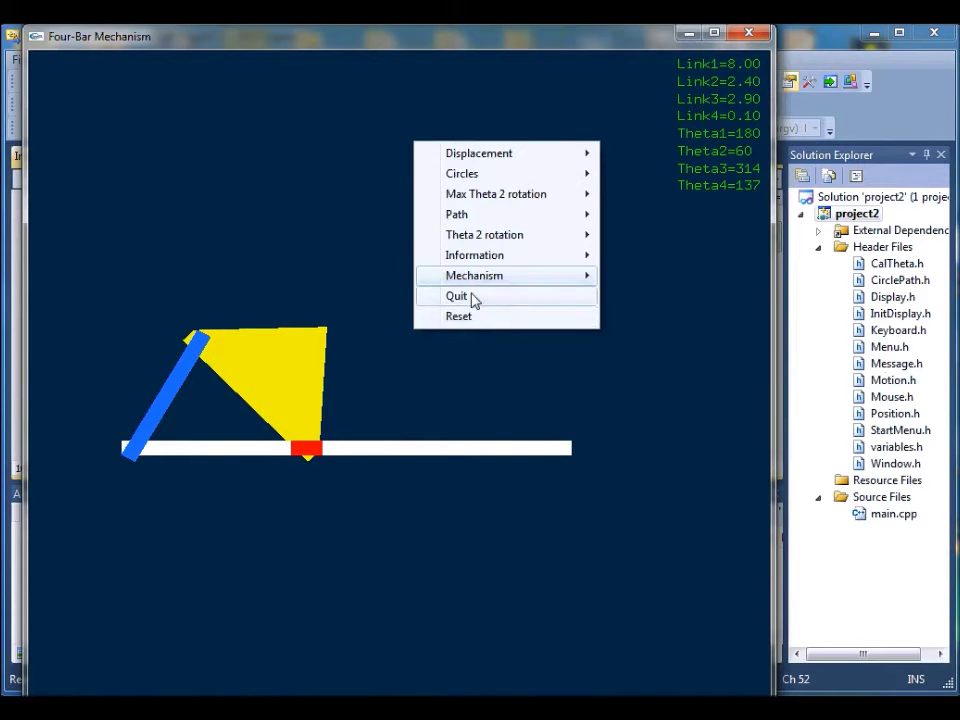
left_click(473, 300)
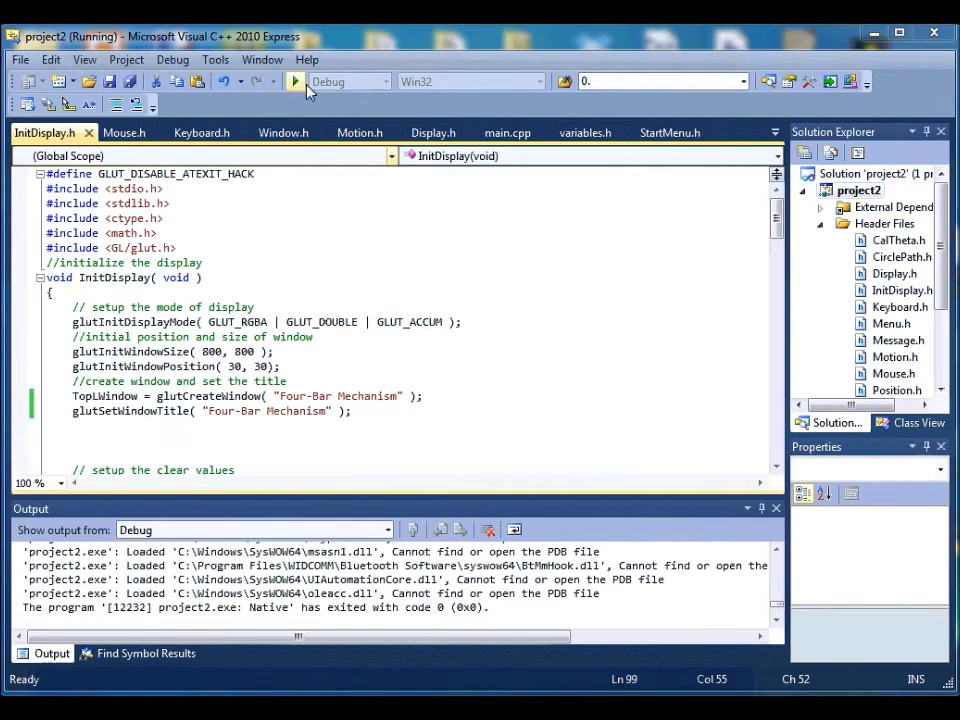
Relaunch project2 under the debugger with Start Debugging so its start screen reappears.
left_click(297, 82)
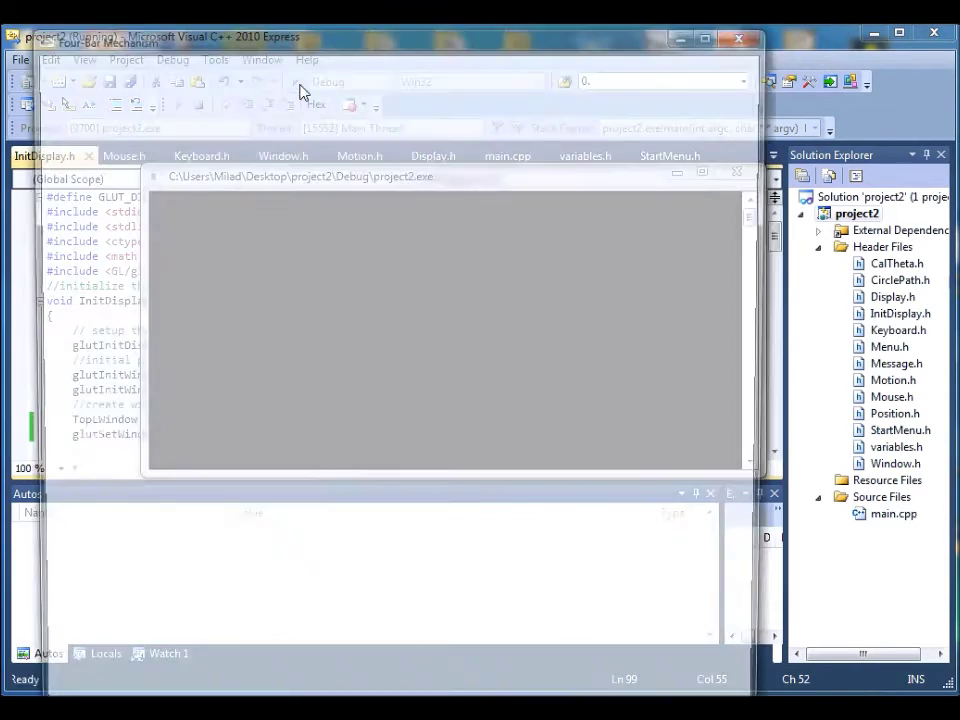
Enter PART2 and adjust inputs to 124° angle, 8.5 r/s velocity and 3.6 r/s² acceleration.
key("Down")
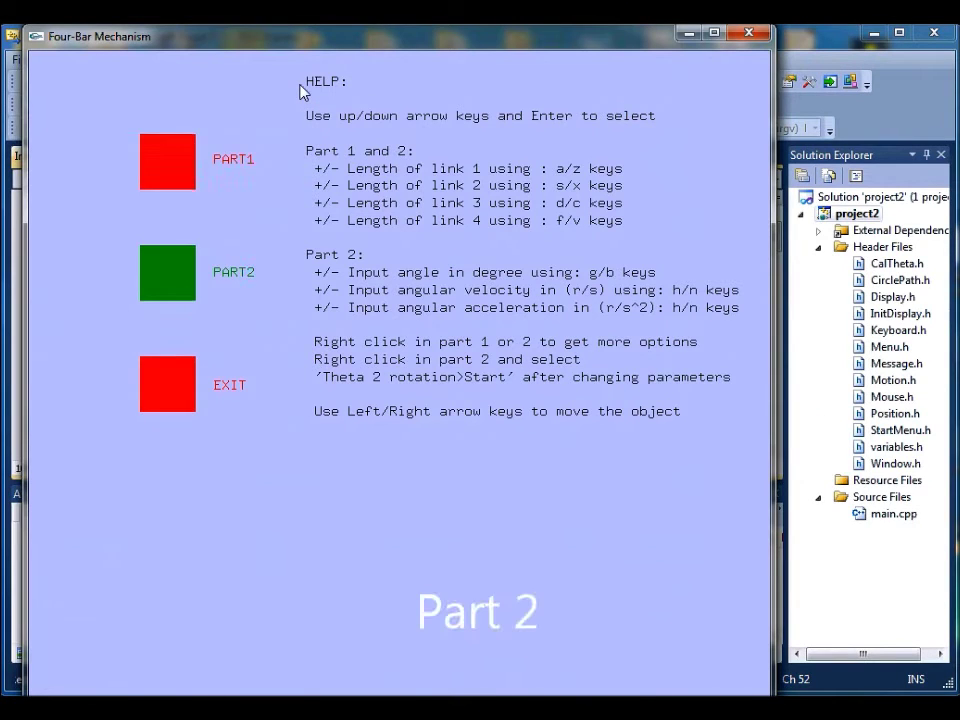
key("Return")
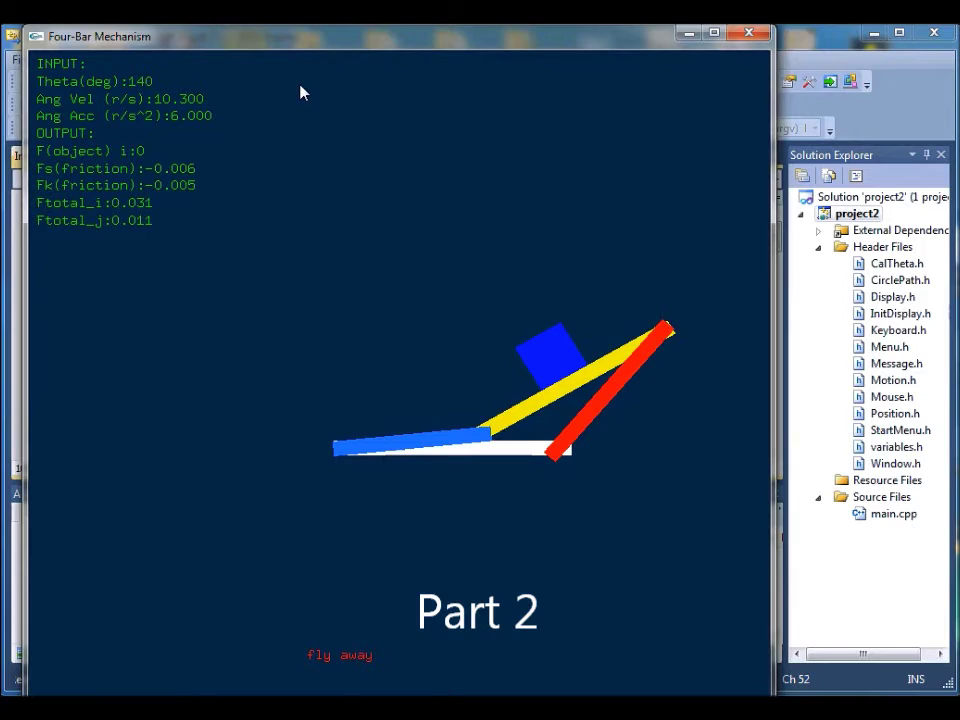
key("Down")
key("Down")
key("Down")
key("Down")
key("Down")
key("Down")
key("Down")
key("Down")
key("Down")
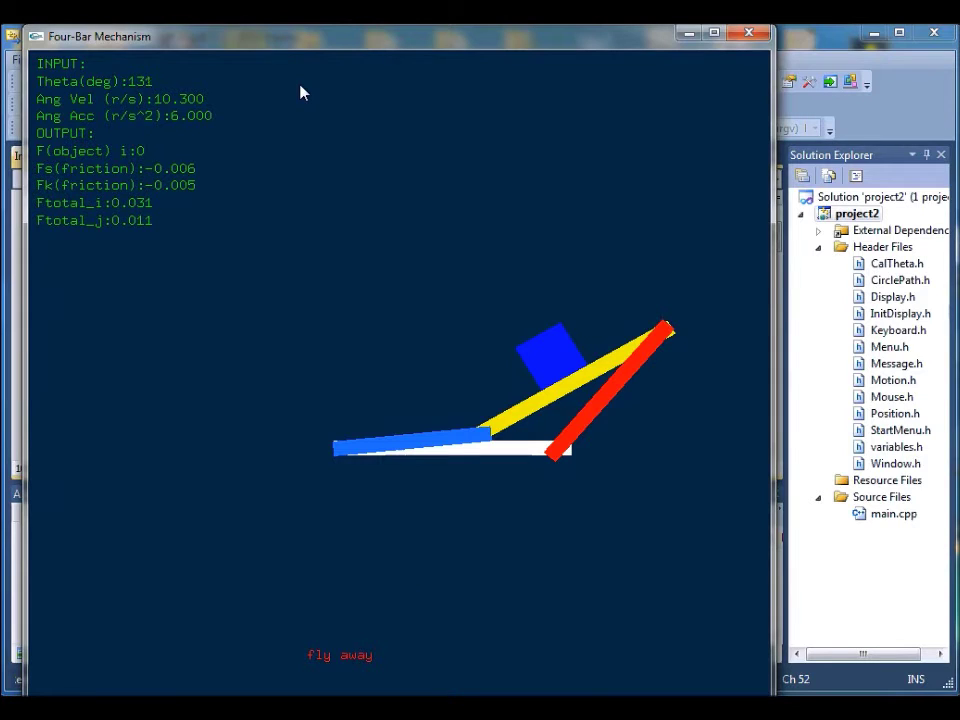
key("Down")
key("Down")
key("Down")
key("Down")
key("Down")
key("Down")
key("Down")
key("Down")
key("Down")
key("Down")
key("Up")
key("Up")
key("Up")
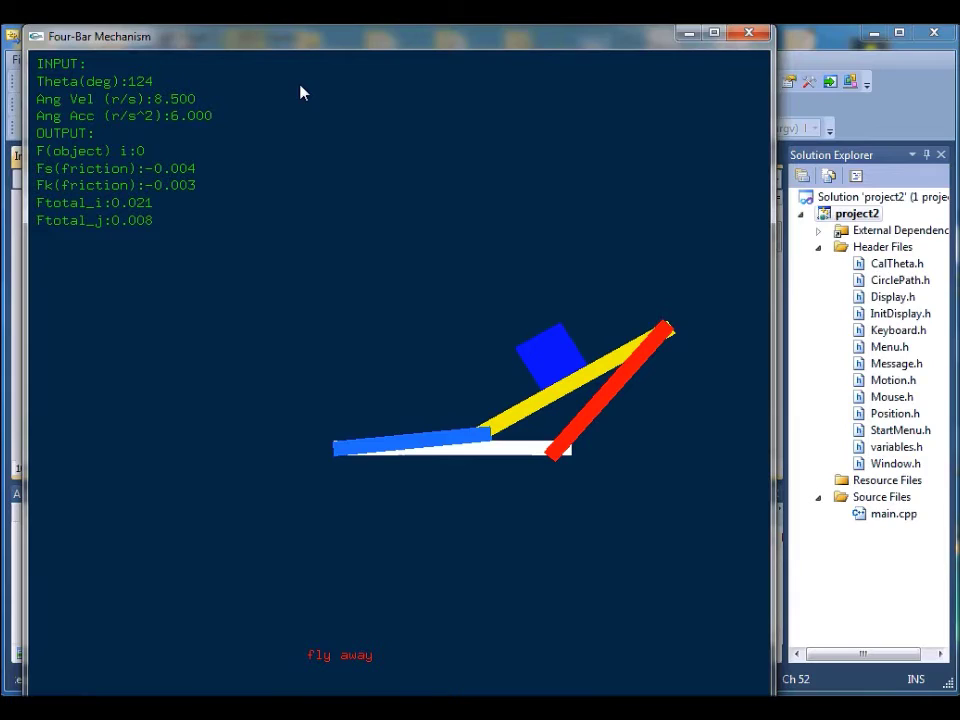
key("Down")
key("Down")
key("Down")
key("Down")
key("Down")
key("Down")
key("Down")
key("Down")
key("Down")
key("Down")
key("Down")
key("Down")
key("Down")
key("Down")
key("Down")
key("Down")
key("Down")
key("Down")
key("Down")
key("Down")
key("Down")
key("Down")
key("Down")
key("Down")
Run the Theta 2 rotation to show the block sliding off, then reset the mechanism.
right_click(408, 227)
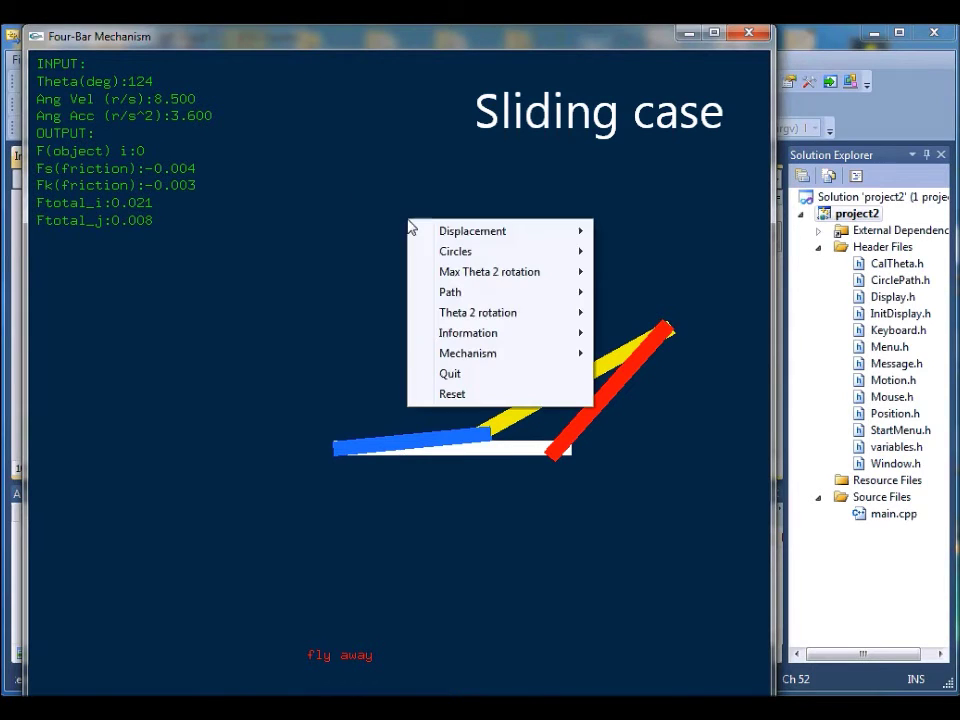
mouse_move(527, 315)
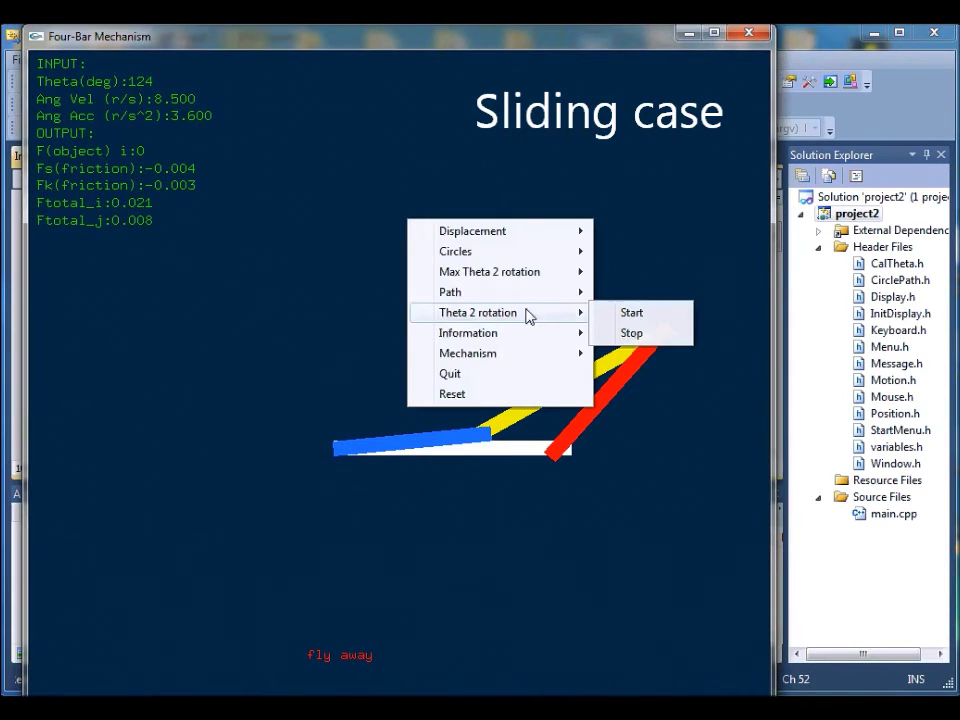
left_click(630, 315)
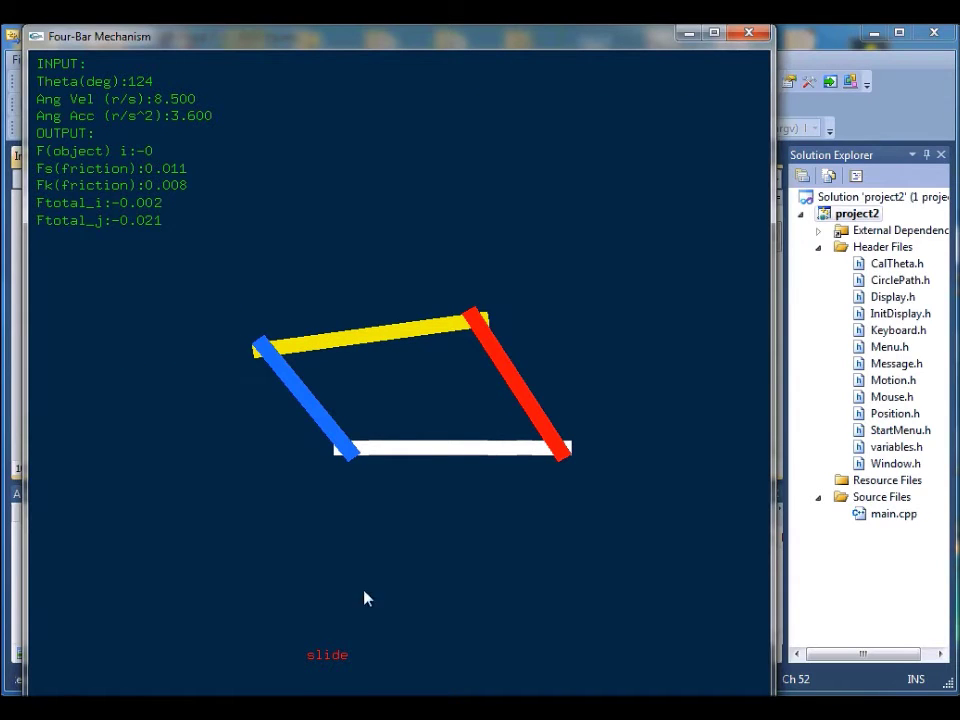
right_click(388, 146)
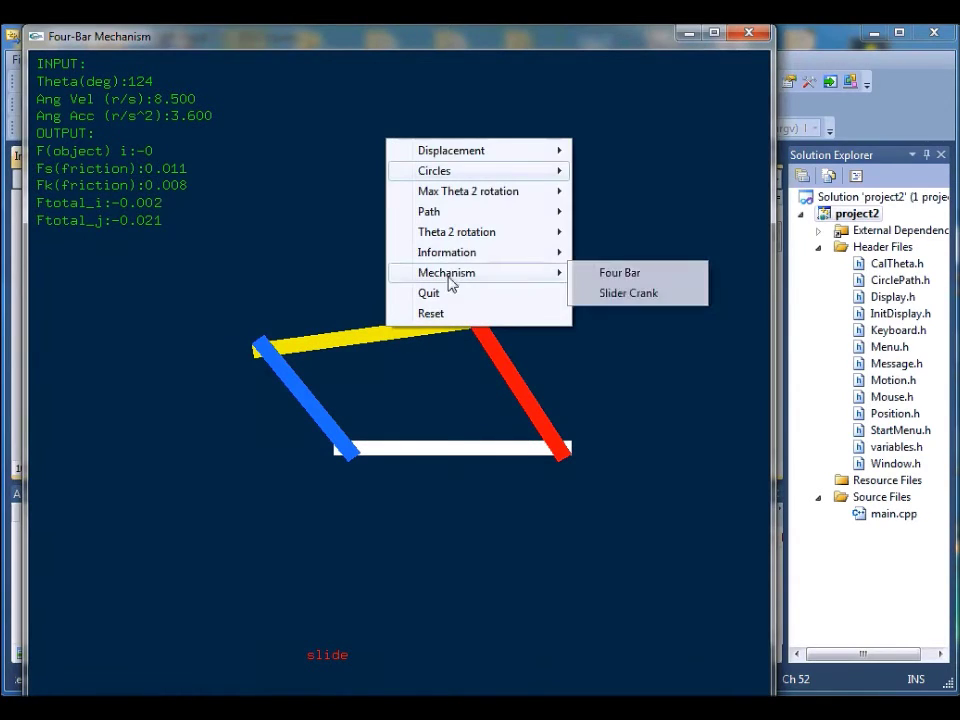
left_click(431, 313)
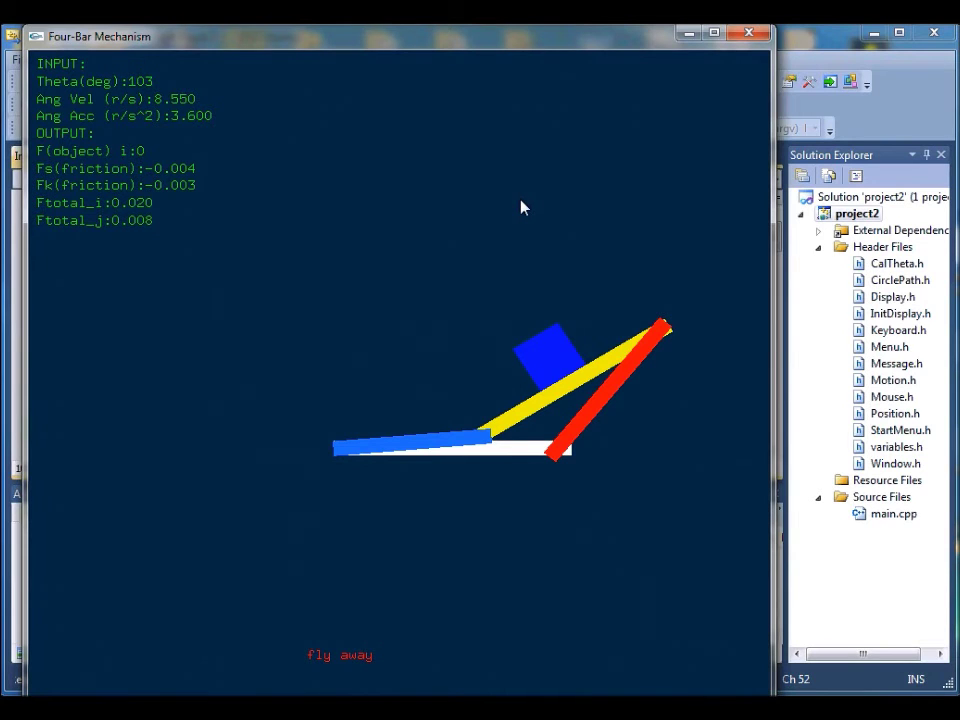
Raise angular velocity to 8.95 r/s and angular acceleration to 9.75 r/s².
key("Up")
key("Right")
key("Right")
key("Right")
key("Right")
key("Right")
key("Right")
key("Right")
right_click(405, 257)
Run the Theta 2 rotation with the block staying on the coupler, reset, and raise angular velocity.
mouse_move(536, 348)
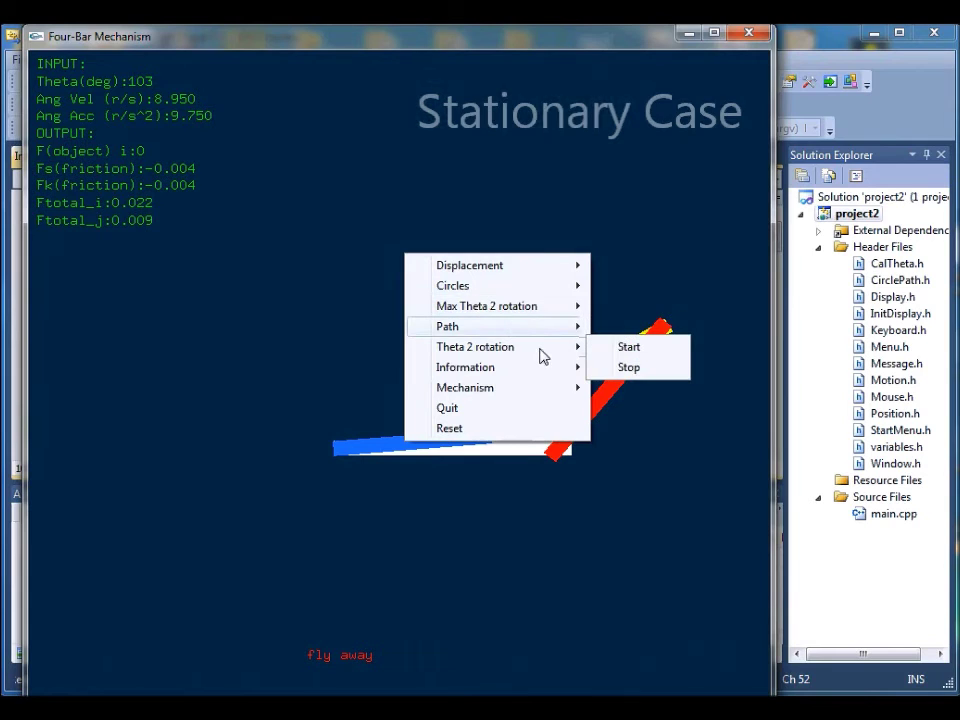
left_click(632, 348)
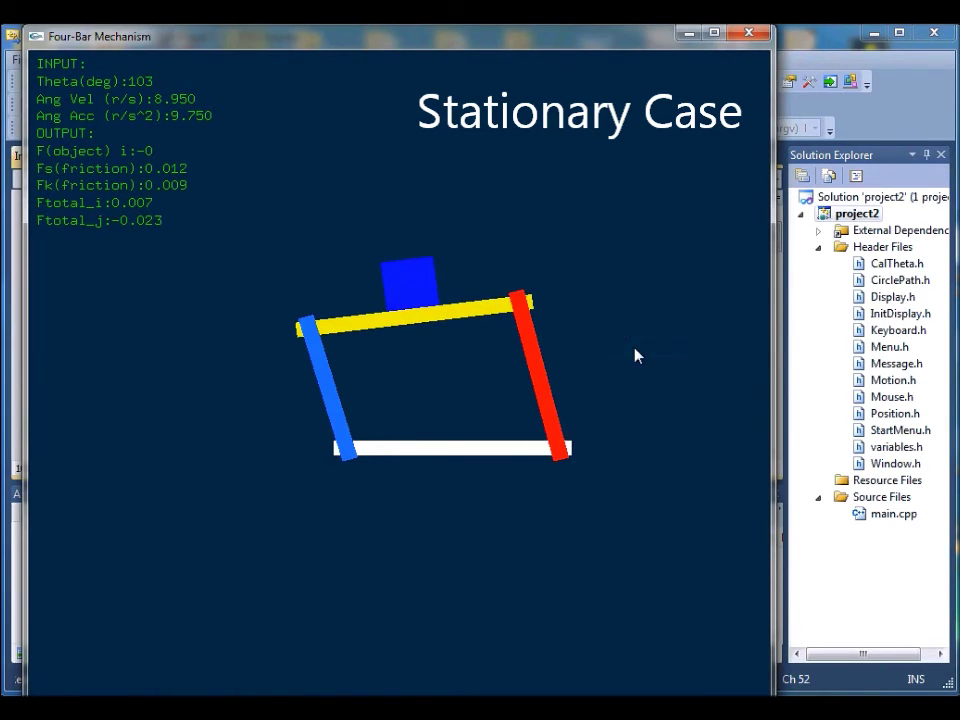
right_click(366, 207)
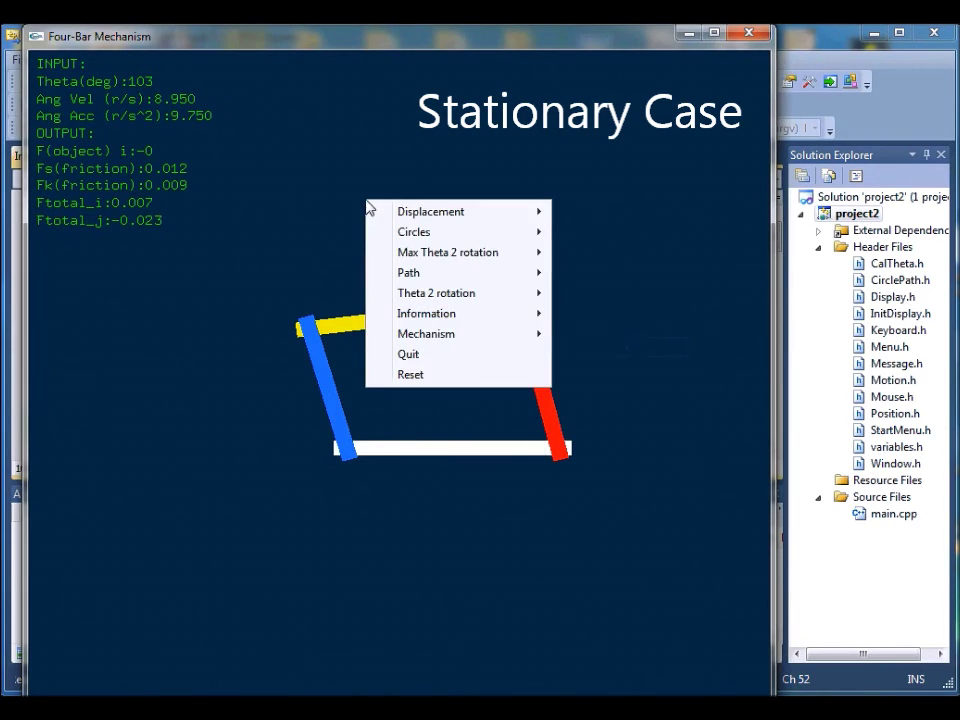
left_click(431, 378)
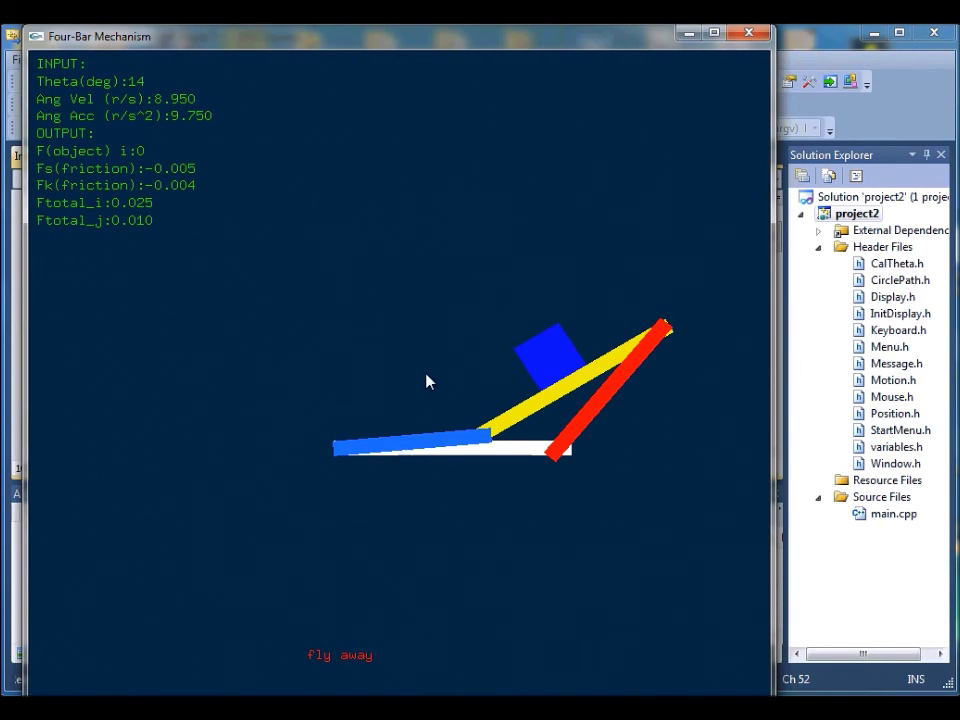
key("Up")
key("Up")
key("Up")
key("Up")
key("Up")
key("Up")
key("Up")
key("Up")
key("Up")
key("Up")
key("Up")
key("Up")
key("Up")
key("Up")
key("Up")
key("Up")
key("Up")
key("Up")
key("Up")
key("Up")
key("Up")
With acceleration at 5.5 r/s², run the rotation so the block flies away, then quit the simulation.
key("Down")
key("Down")
key("Down")
key("Down")
key("Down")
key("Down")
key("Down")
key("Down")
key("Down")
key("Down")
key("Down")
key("Down")
key("Down")
key("Down")
key("Down")
key("Down")
key("Down")
key("Down")
key("Down")
key("Down")
key("Down")
key("Down")
key("Down")
key("Down")
key("Down")
key("Down")
key("Down")
key("Down")
key("Down")
key("Down")
key("Down")
key("Down")
key("Down")
key("Down")
key("Down")
key("Down")
key("Down")
key("Down")
key("Down")
key("Down")
key("Down")
key("Down")
key("Down")
right_click(440, 307)
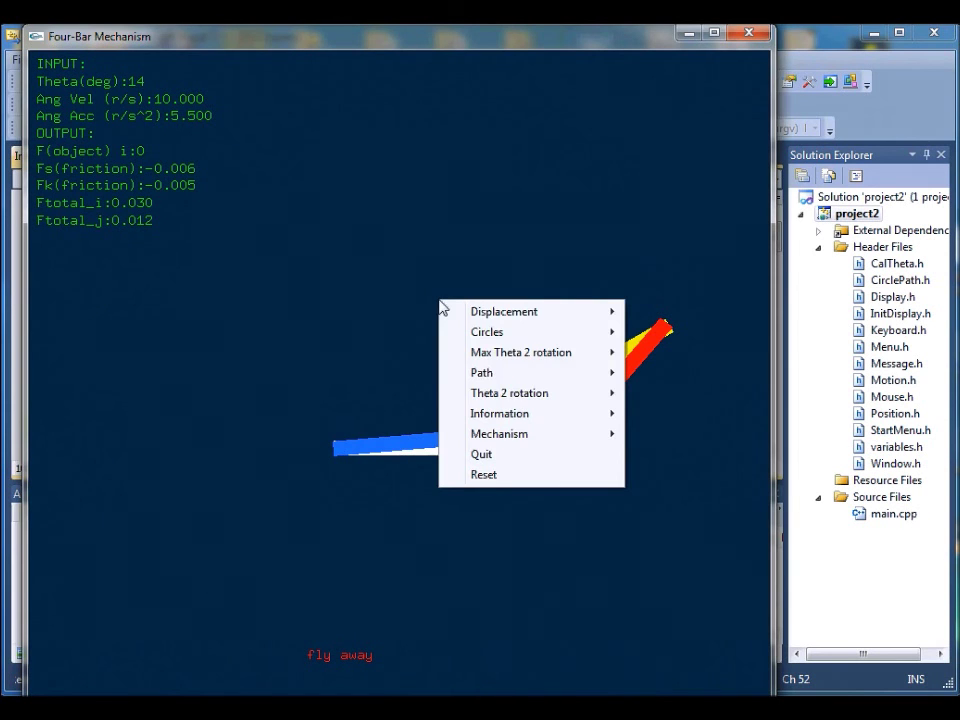
mouse_move(551, 399)
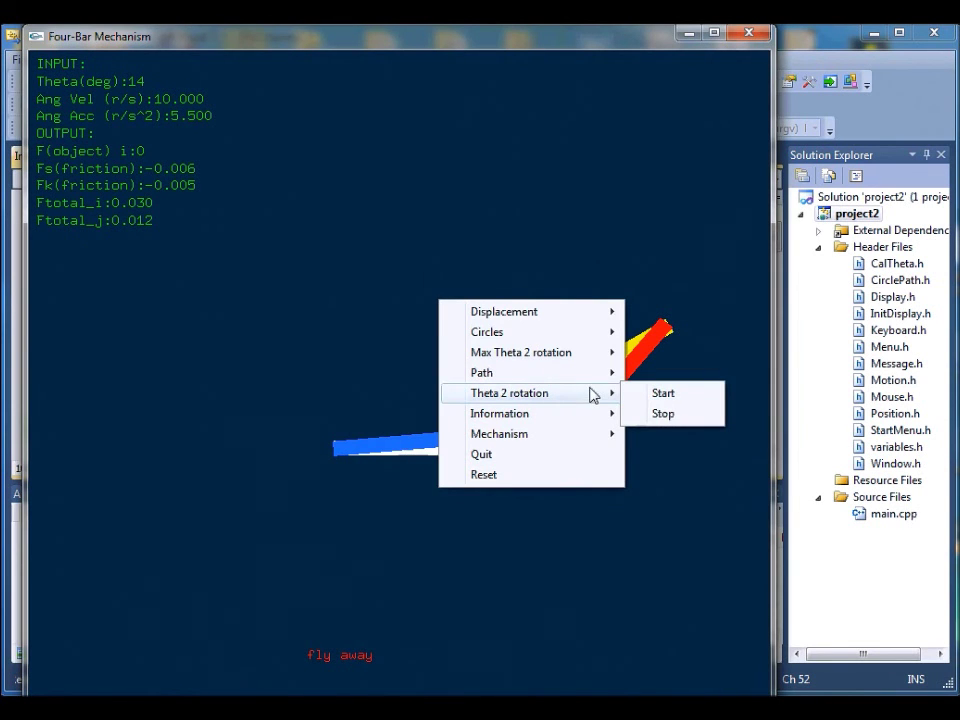
left_click(660, 393)
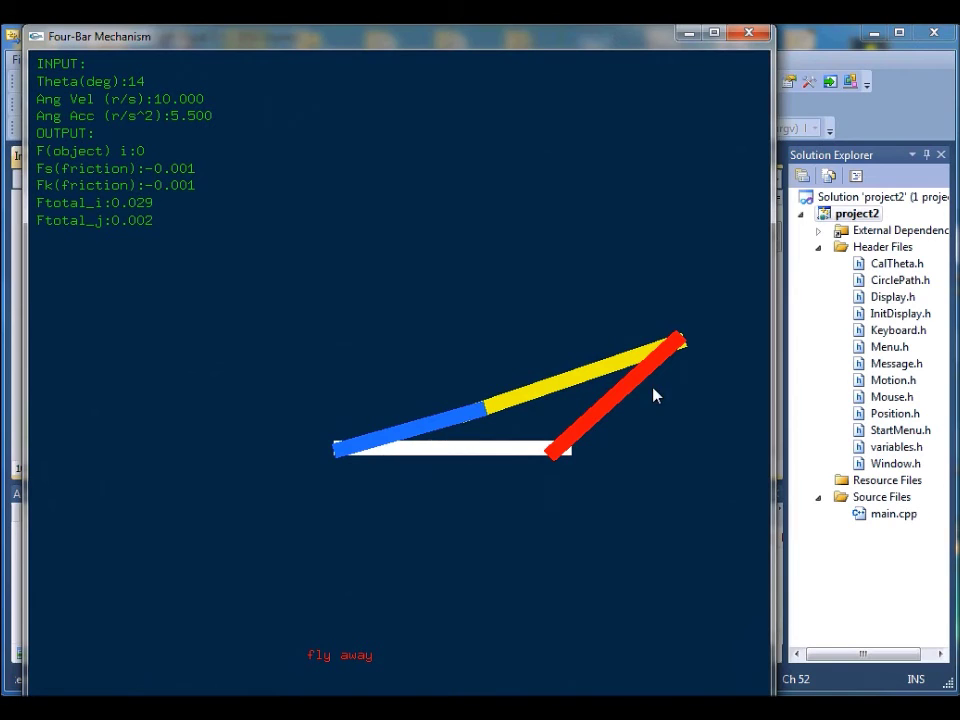
right_click(275, 283)
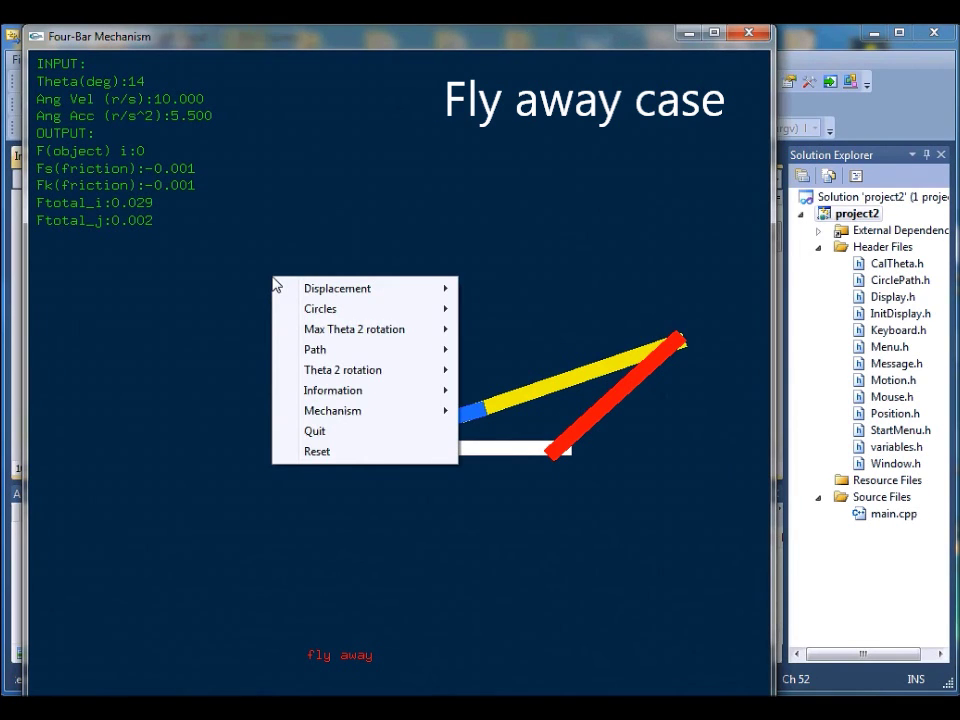
left_click(342, 433)
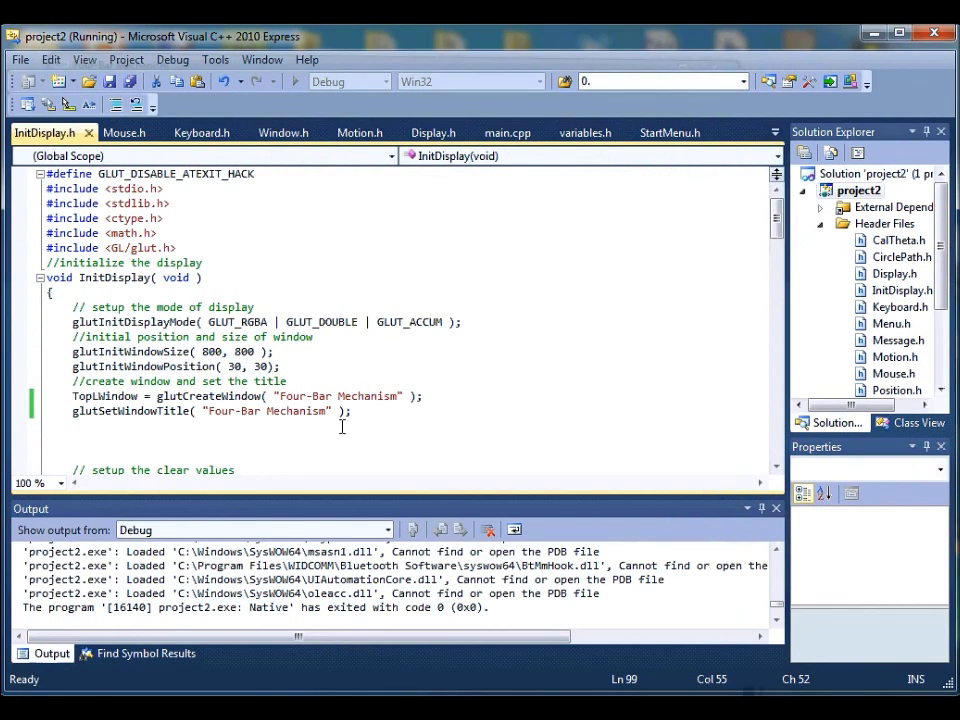